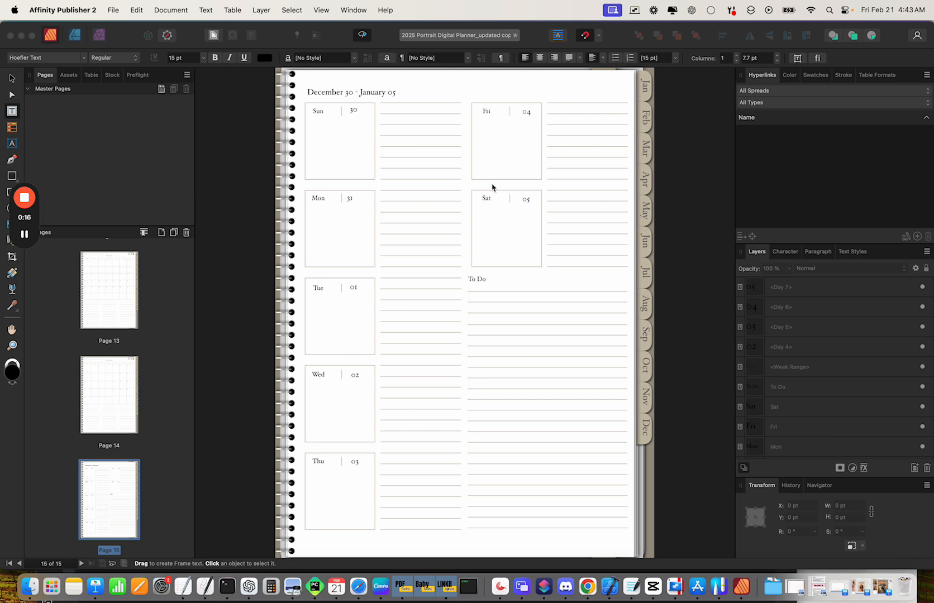
Step: Open the Data Merge Manager for the weekly page and remove the existing 2025_weekly_dates_Monday_start.csv source
{"action": "left_click", "coordinate": [111, 489]}
{"action": "left_click", "coordinate": [359, 11]}
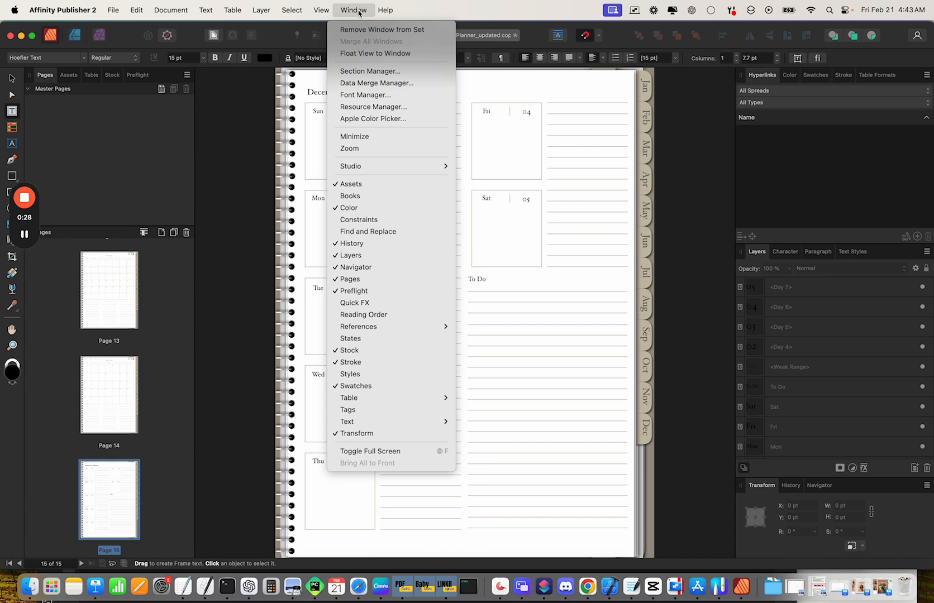
{"action": "left_click", "coordinate": [371, 84]}
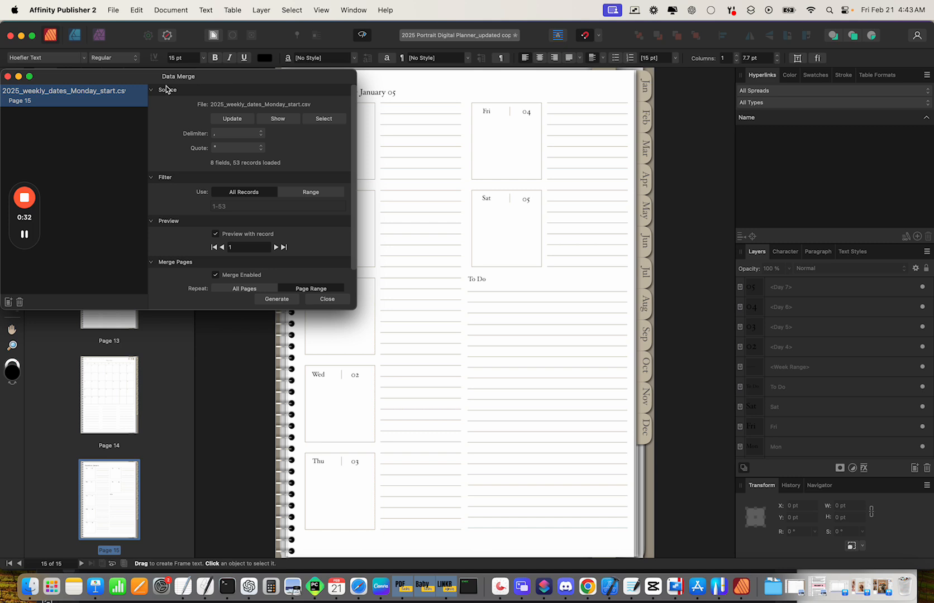
{"action": "left_click", "coordinate": [19, 302]}
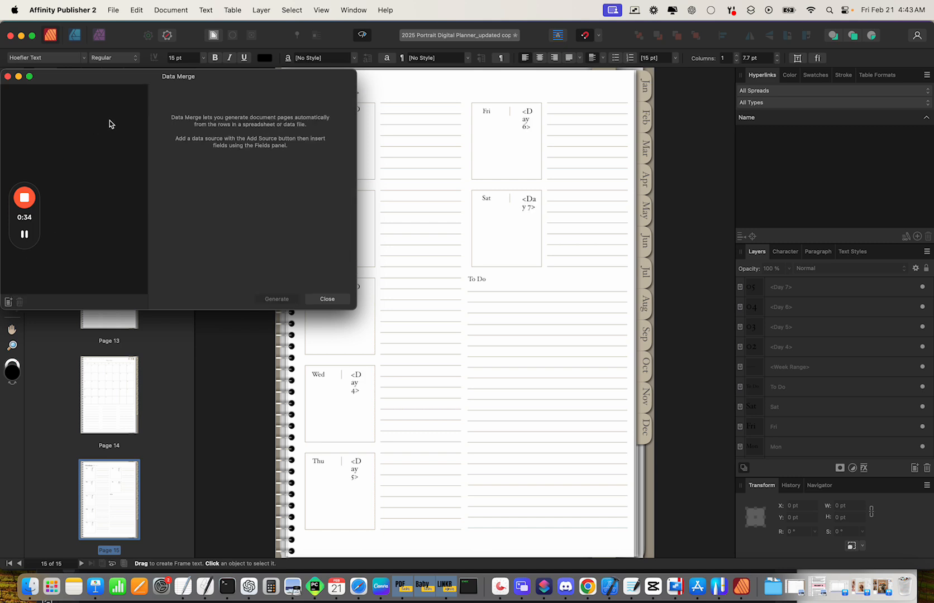
Step: Add 2025_weekly_dates_Sunday_start.csv from the Weekly Dates Data Merge folder as the data merge source
{"action": "mouse_move", "coordinate": [111, 83]}
{"action": "left_mouse_down"}
{"action": "mouse_move", "coordinate": [132, 76]}
{"action": "mouse_move", "coordinate": [115, 70]}
{"action": "left_mouse_up"}
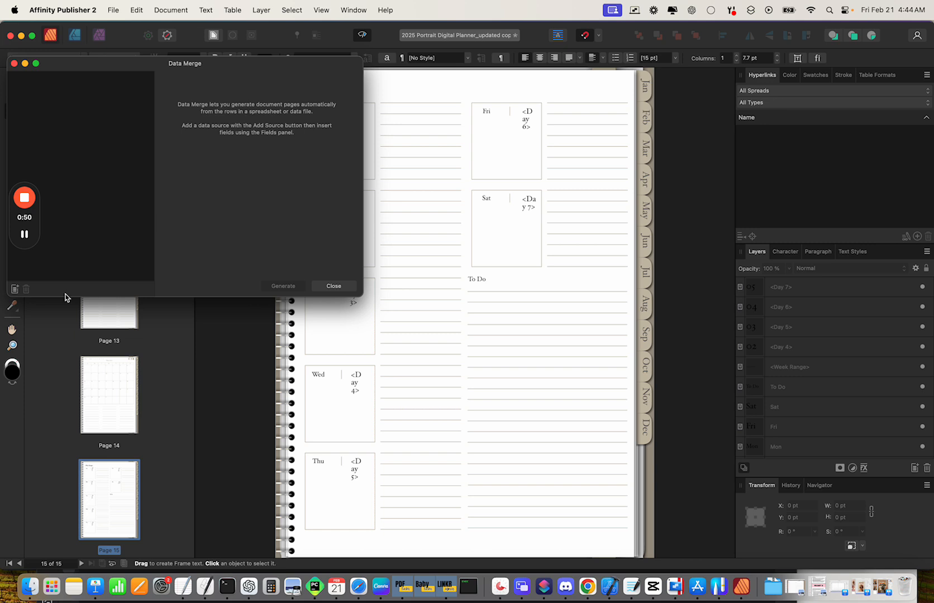
{"action": "left_click", "coordinate": [14, 290]}
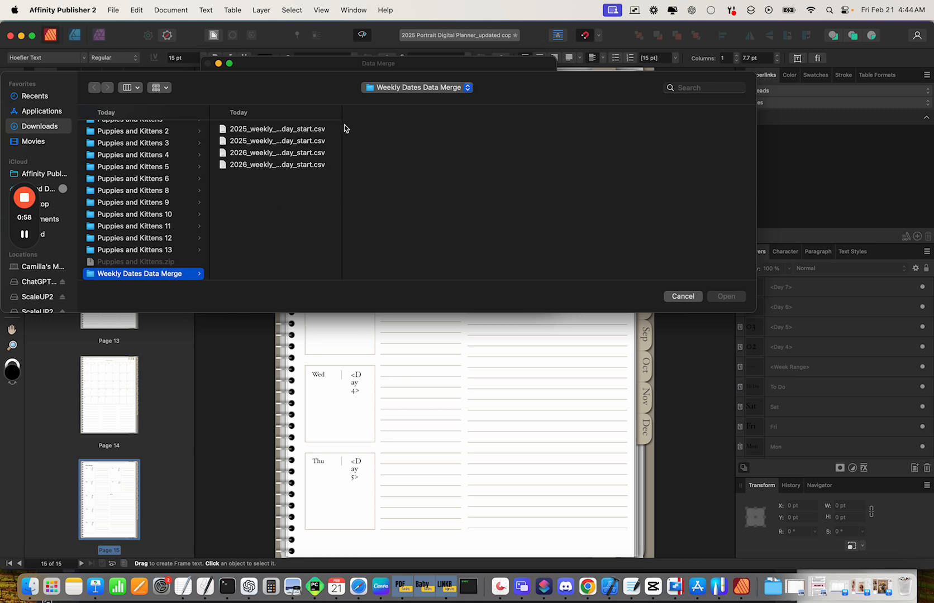
{"action": "left_click_drag", "start_coordinate": [343, 124], "coordinate": [429, 124]}
{"action": "left_click", "coordinate": [329, 142]}
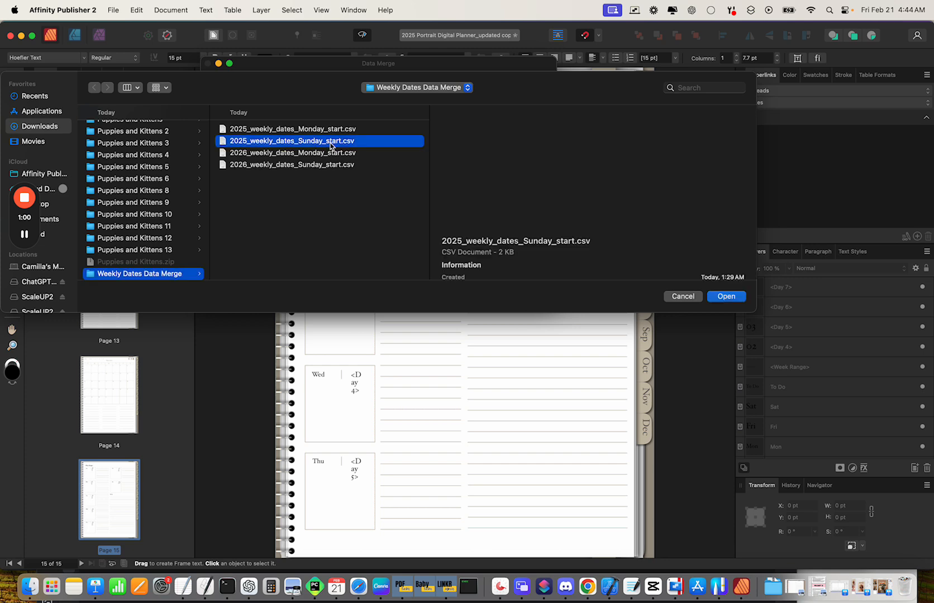
{"action": "left_click", "coordinate": [725, 296]}
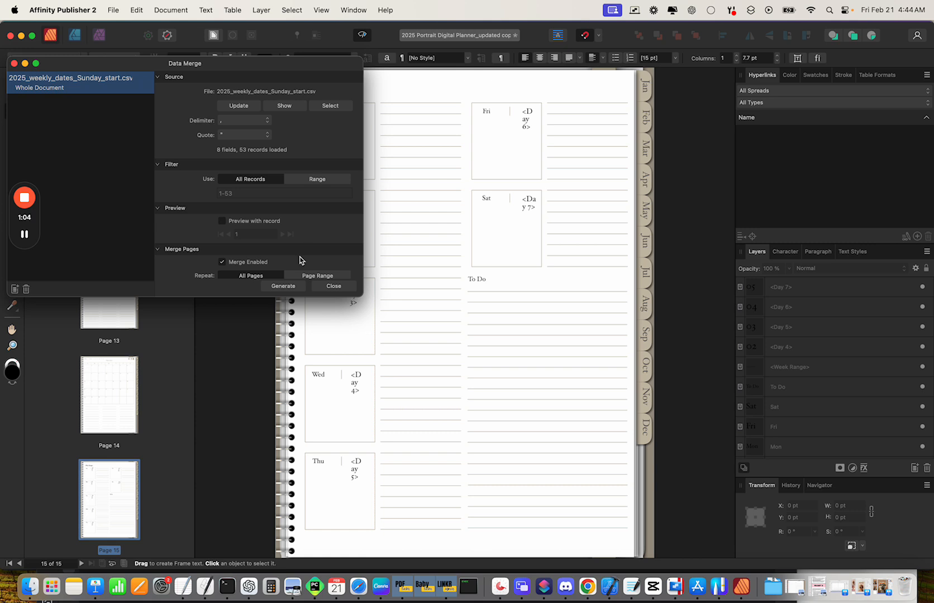
Step: Limit the merge's repeated pages to a page range from 15 to 15
{"action": "scroll", "coordinate": [300, 258], "scroll_direction": "down", "scroll_amount": 2}
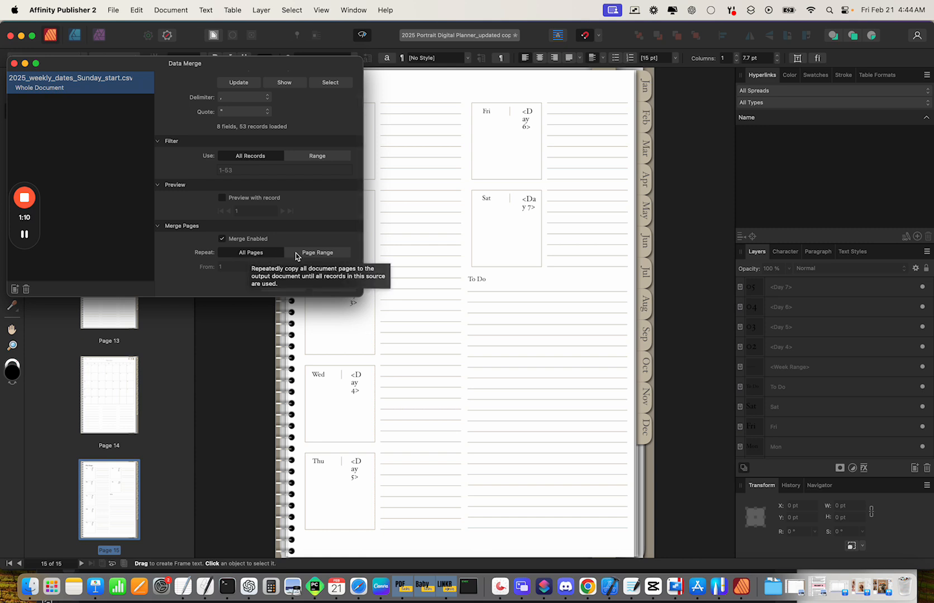
{"action": "left_click", "coordinate": [315, 254]}
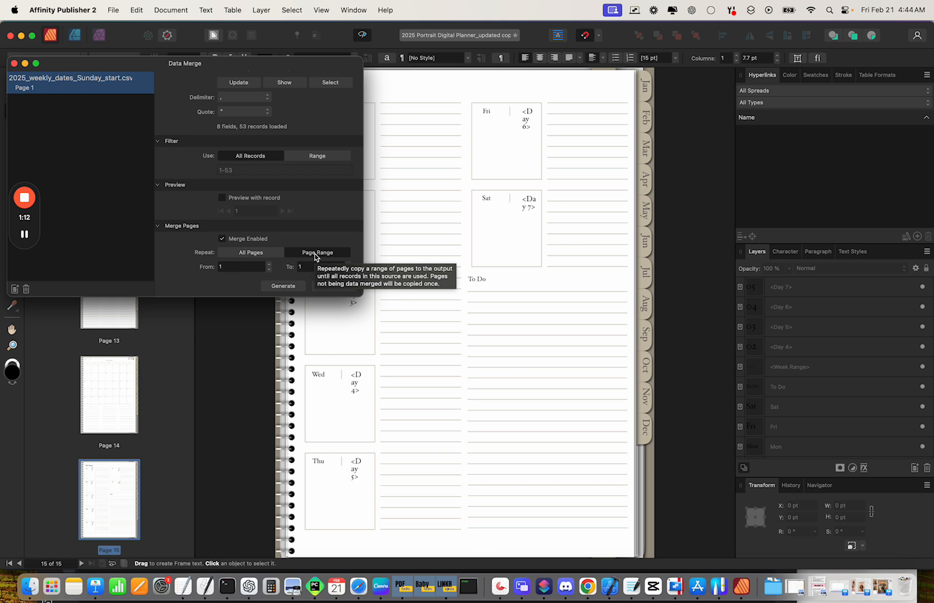
{"action": "left_click", "coordinate": [232, 268]}
{"action": "type", "text": "15"}
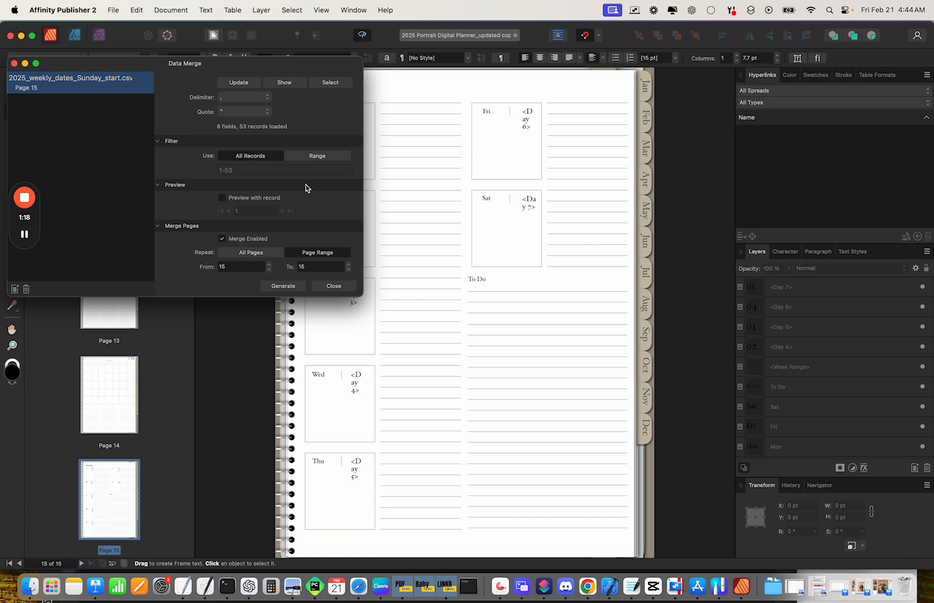
Step: Show the Fields panel with the data merge fields and move the Data Merge window clear of the weekly page
{"action": "left_click", "coordinate": [354, 11]}
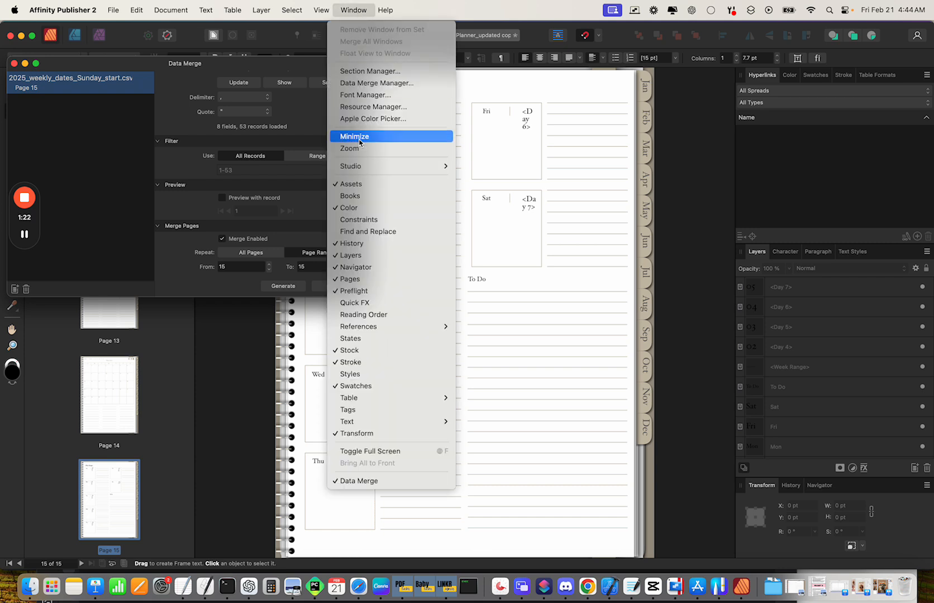
{"action": "mouse_move", "coordinate": [357, 329]}
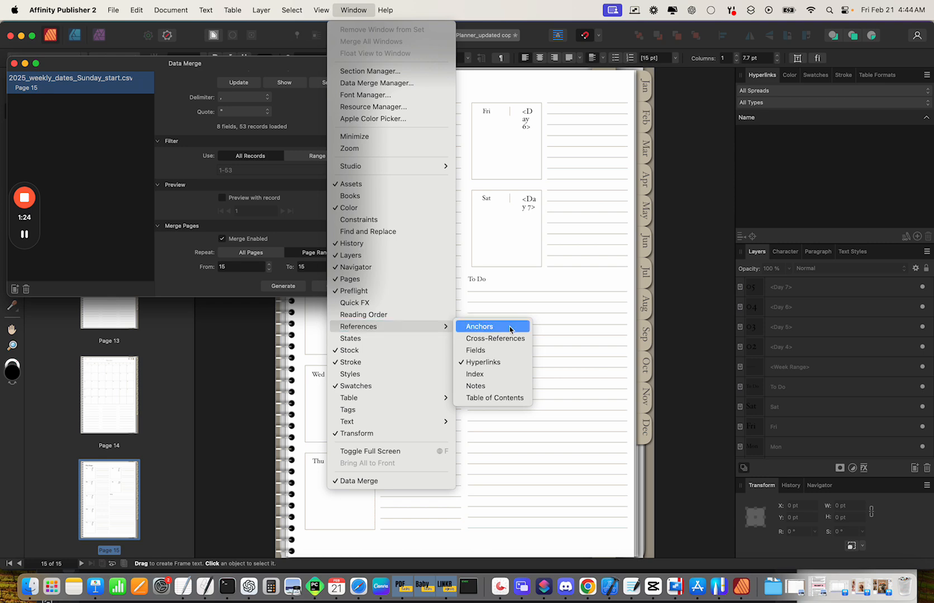
{"action": "left_click", "coordinate": [493, 351]}
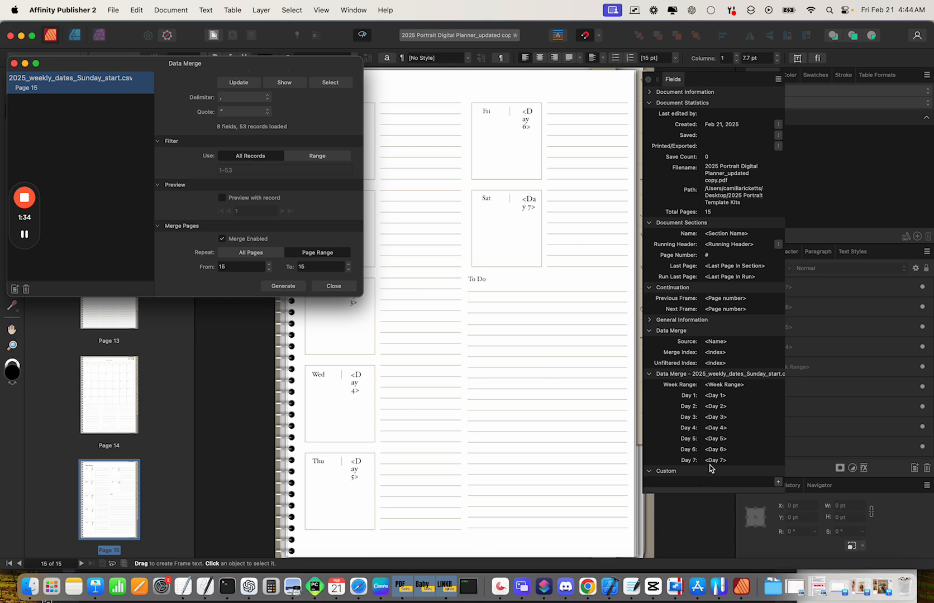
{"action": "scroll", "coordinate": [708, 455], "scroll_direction": "down", "scroll_amount": 2}
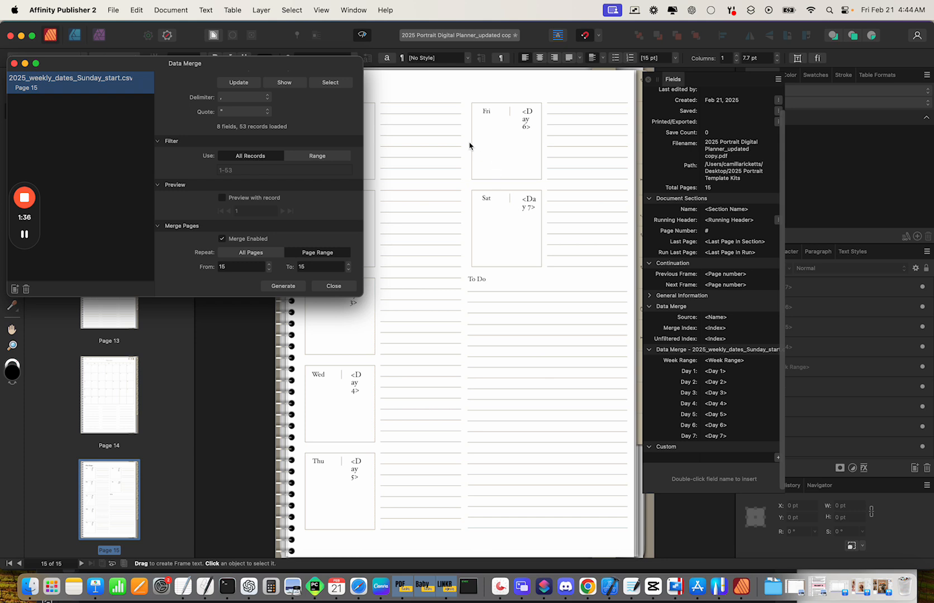
{"action": "left_click_drag", "start_coordinate": [330, 66], "coordinate": [252, 62]}
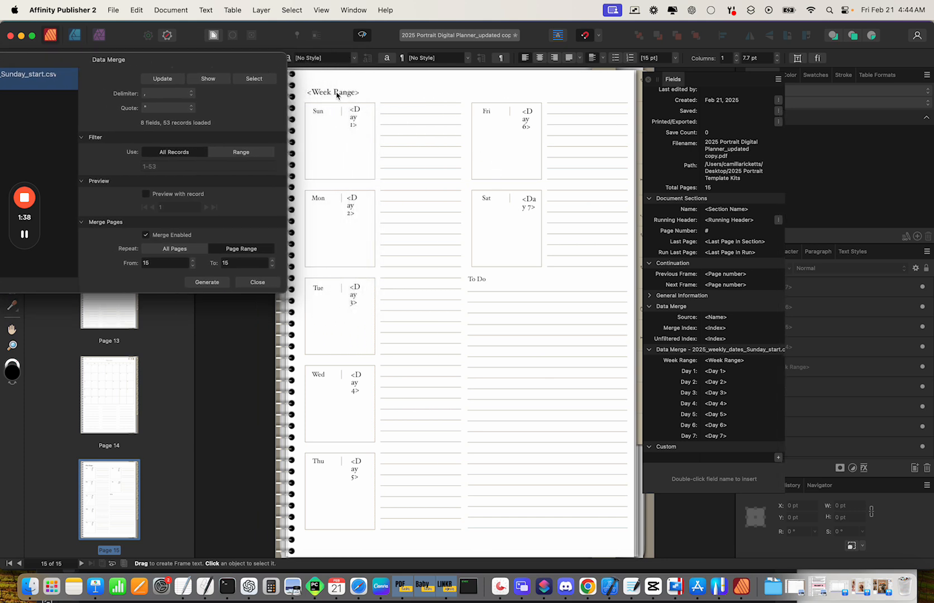
Step: Replace the weekly page's heading text with the Week Range data merge field
{"action": "left_click", "coordinate": [336, 92]}
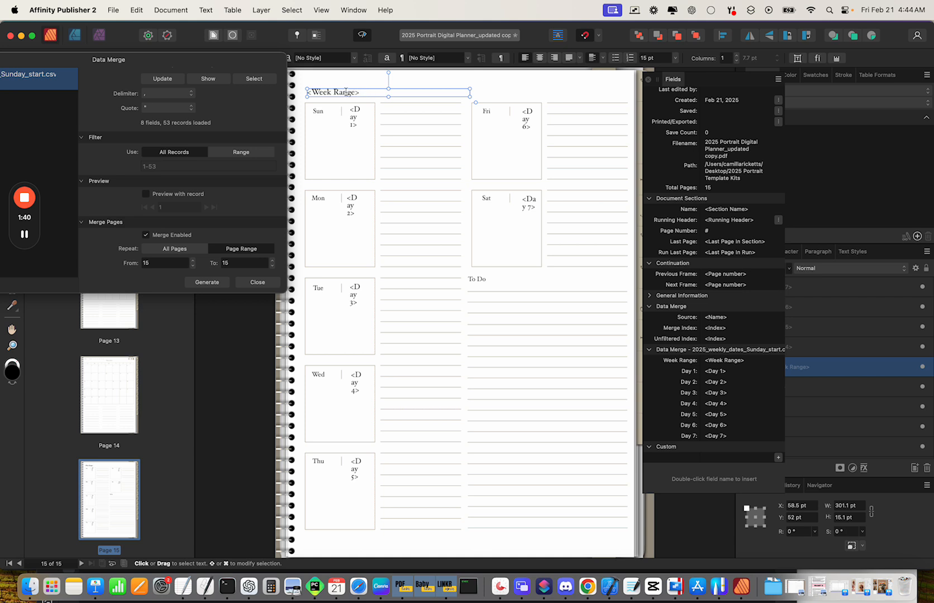
{"action": "double_click", "coordinate": [346, 92]}
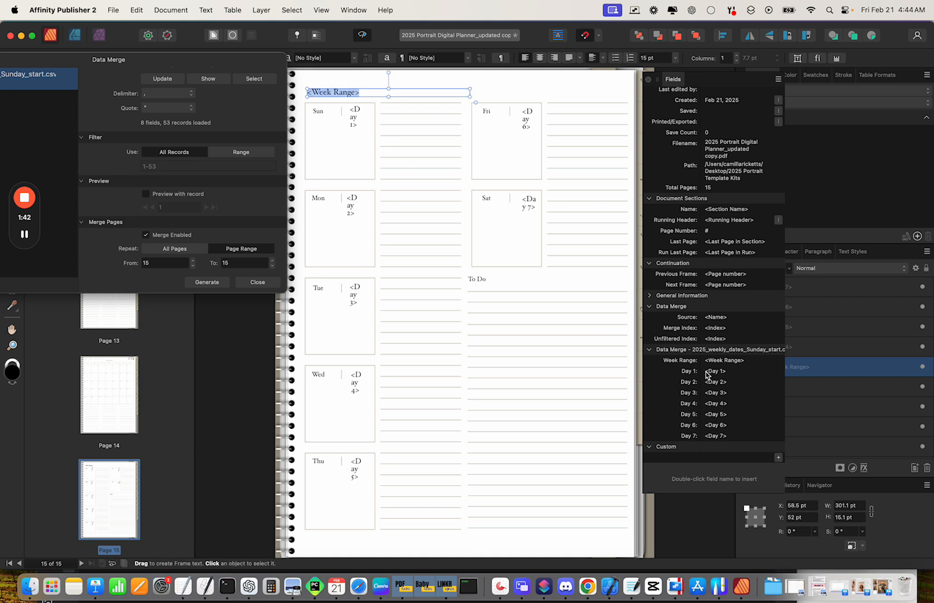
{"action": "double_click", "coordinate": [722, 362]}
{"action": "left_click", "coordinate": [340, 83]}
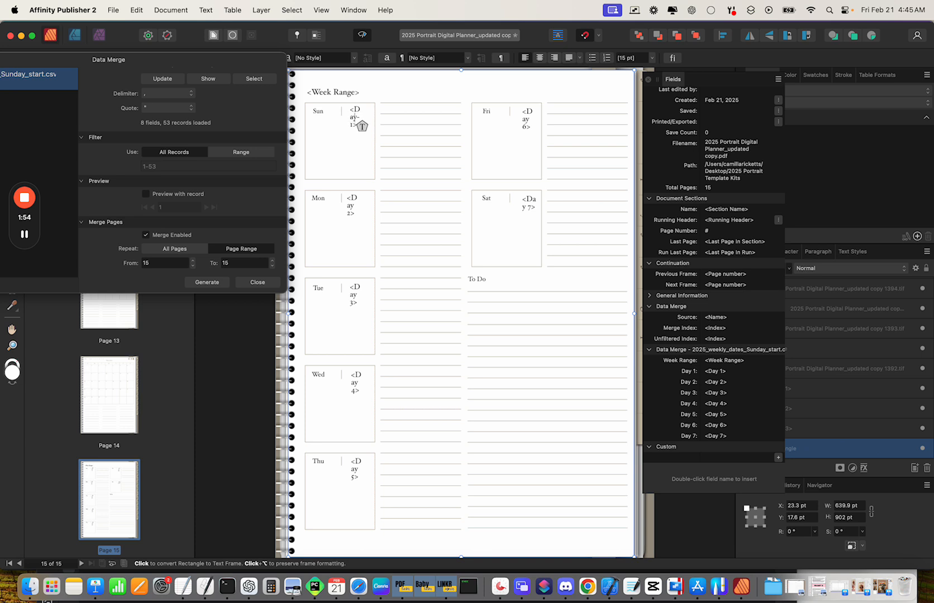
{"action": "left_click", "coordinate": [355, 116]}
{"action": "left_click", "coordinate": [355, 117]}
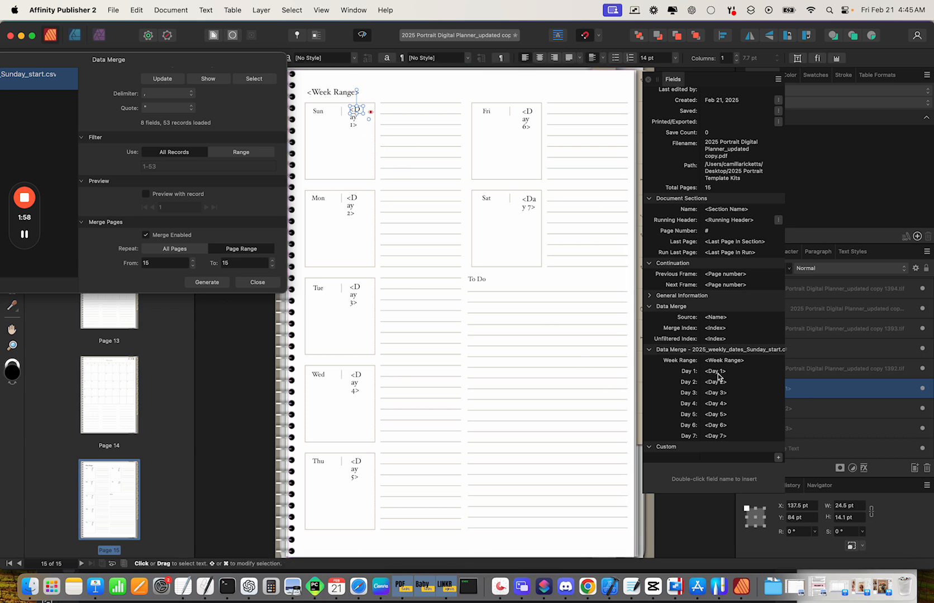
{"action": "left_click", "coordinate": [366, 142]}
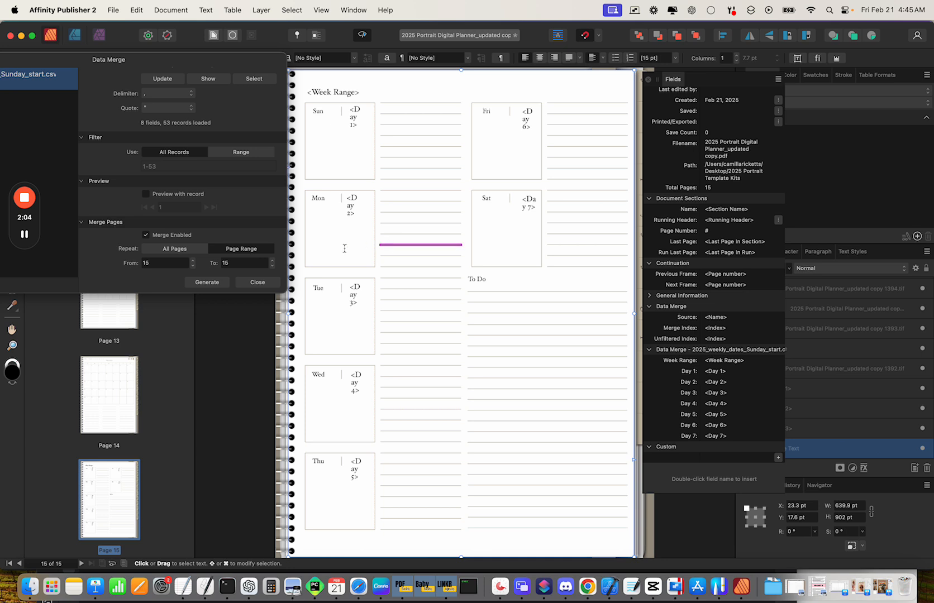
Step: Generate the merged planner document, updating the outdated source data before output
{"action": "left_click", "coordinate": [206, 283]}
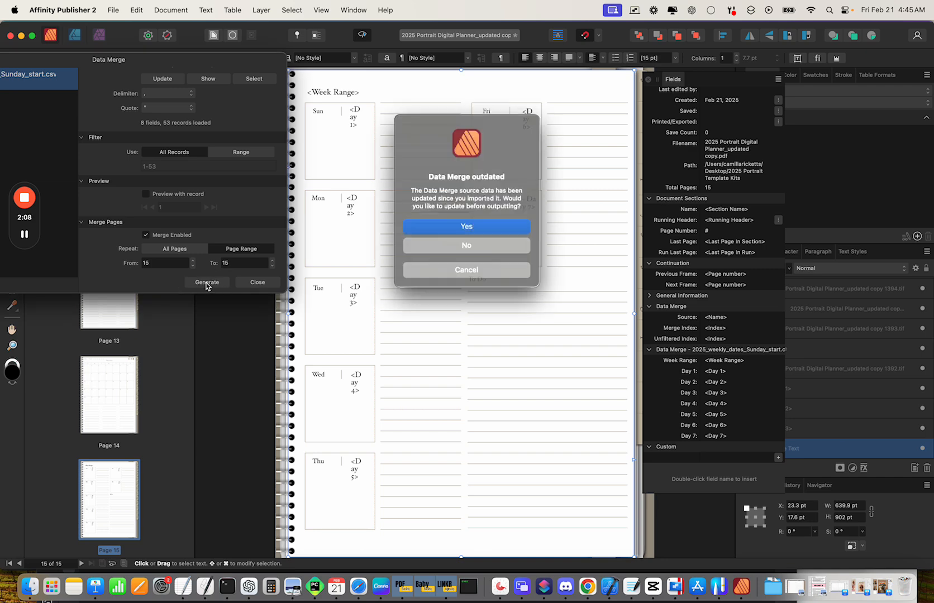
{"action": "left_click", "coordinate": [431, 226]}
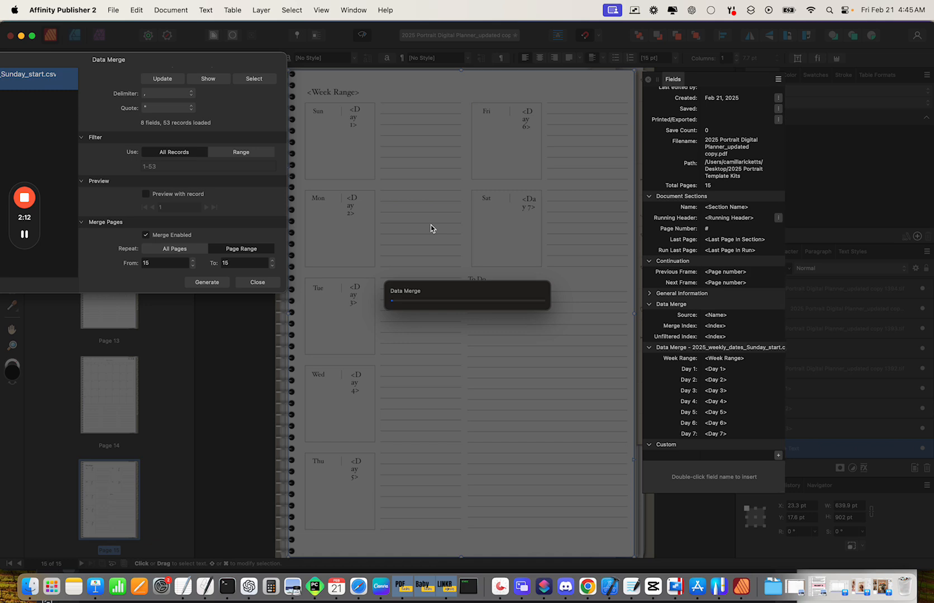
{"action": "mouse_move", "coordinate": [25, 236]}
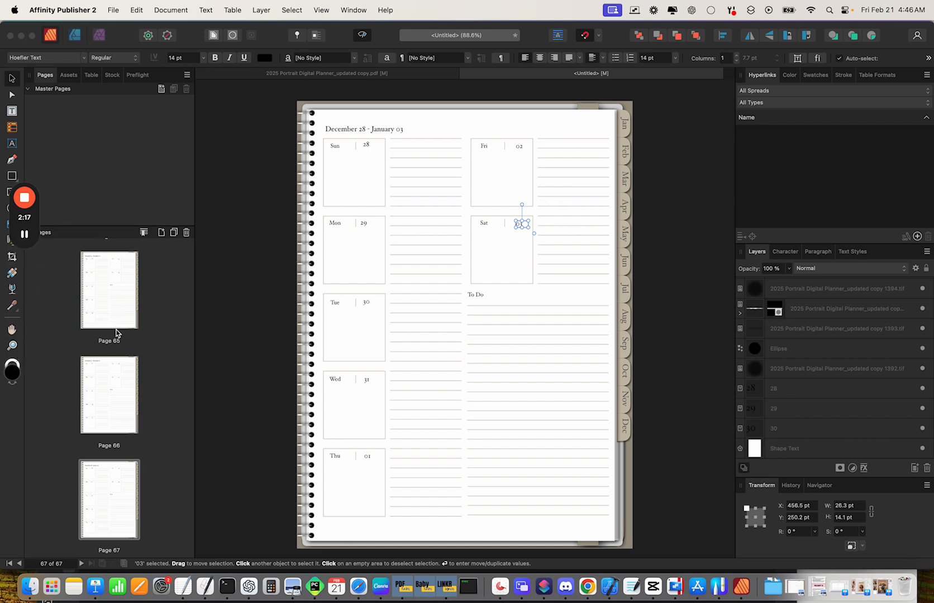
Step: Check the dates on the generated weekly pages, viewing the last page, 67, and the first weekly page, 15
{"action": "double_click", "coordinate": [113, 524]}
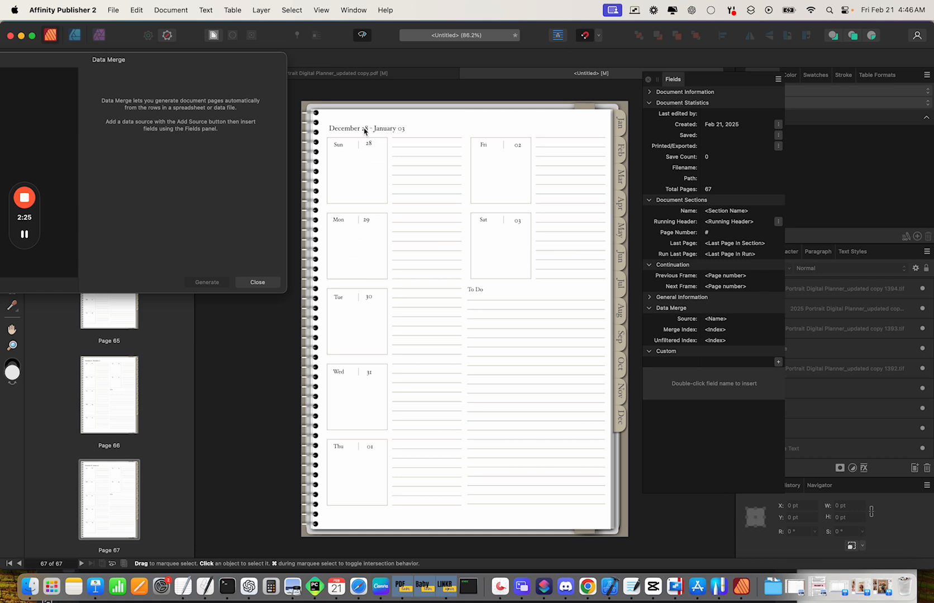
{"action": "scroll", "coordinate": [102, 425], "scroll_direction": "up", "scroll_amount": 5}
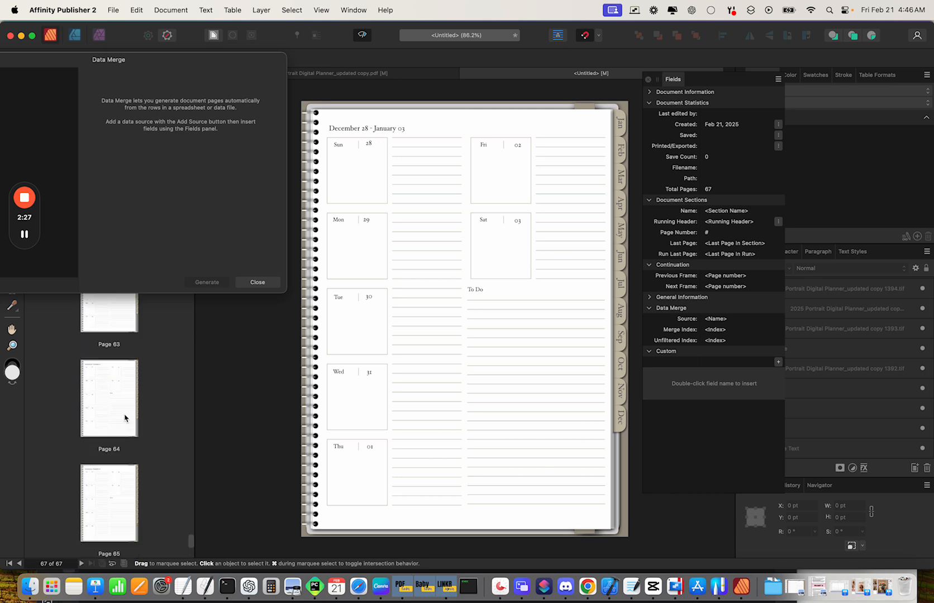
{"action": "left_click_drag", "start_coordinate": [188, 536], "coordinate": [170, 367]}
{"action": "scroll", "coordinate": [117, 379], "scroll_direction": "up", "scroll_amount": 15}
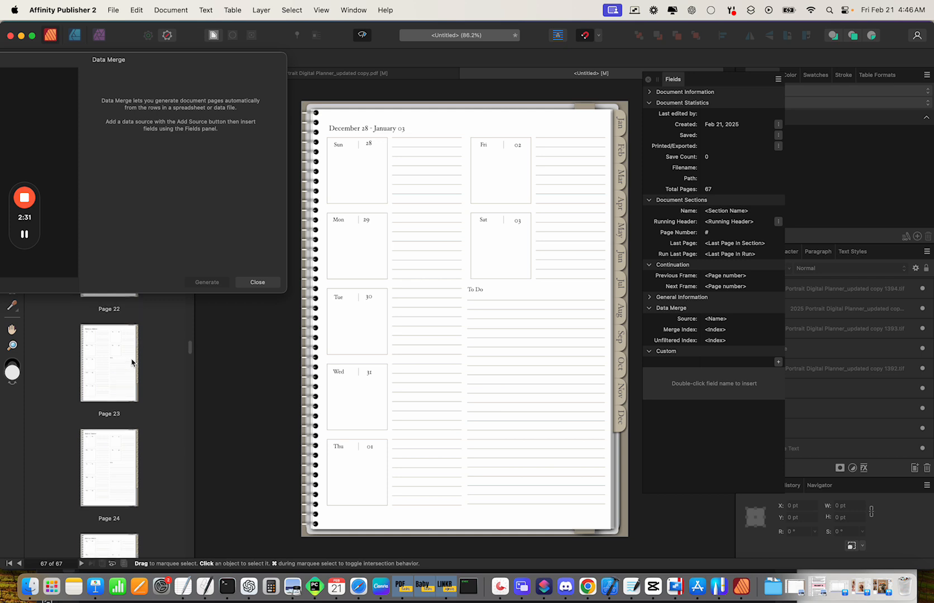
{"action": "scroll", "coordinate": [132, 364], "scroll_direction": "up", "scroll_amount": 5}
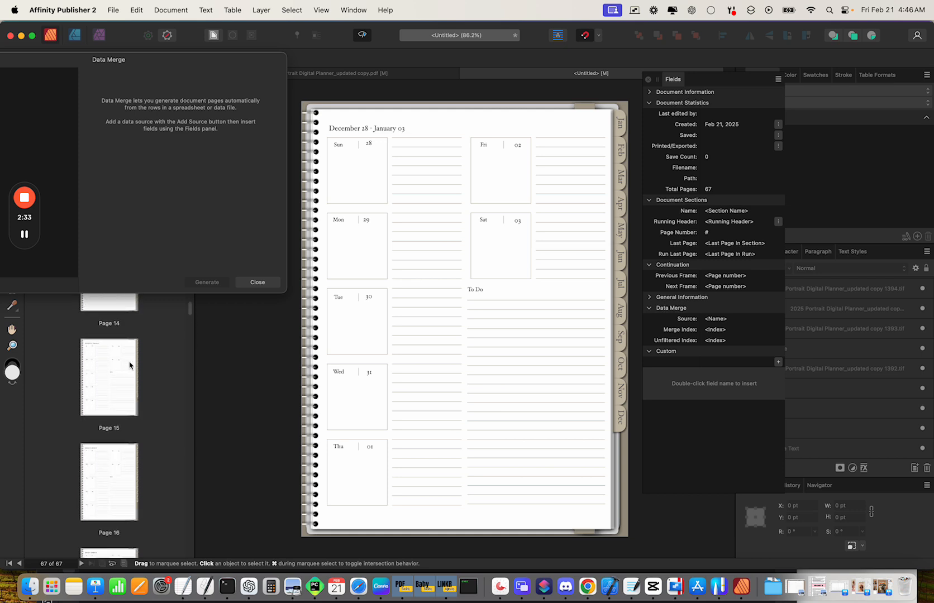
{"action": "left_click", "coordinate": [129, 366]}
{"action": "double_click", "coordinate": [129, 366]}
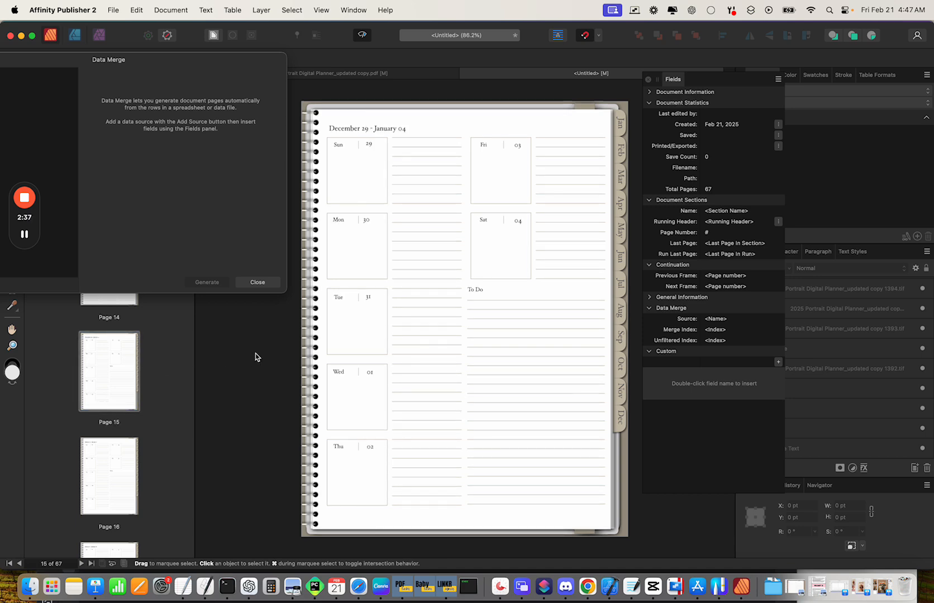
Step: Switch to Canva and open the Bulk create app for the Weekly A4 planner design
{"action": "left_click", "coordinate": [380, 586]}
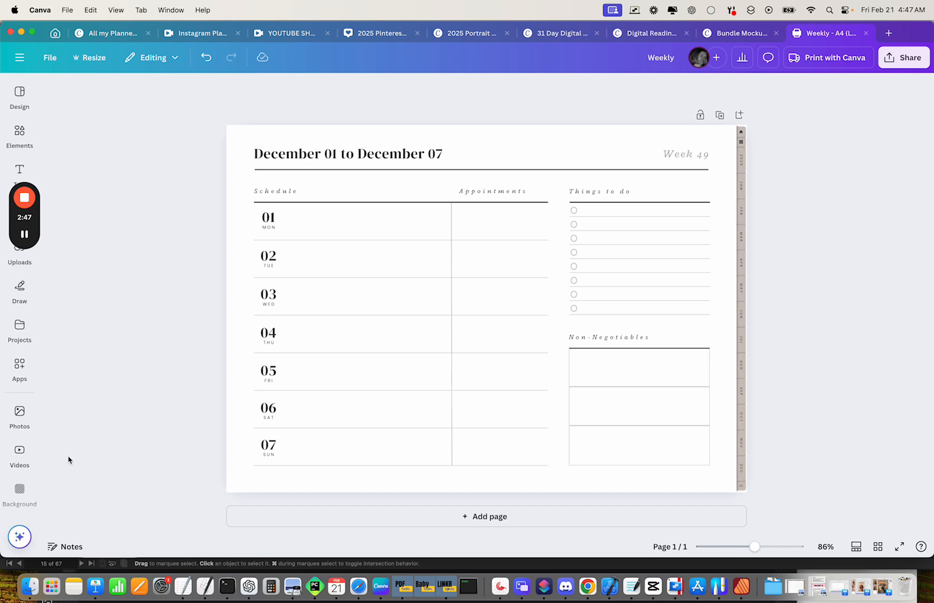
{"action": "left_click", "coordinate": [20, 367]}
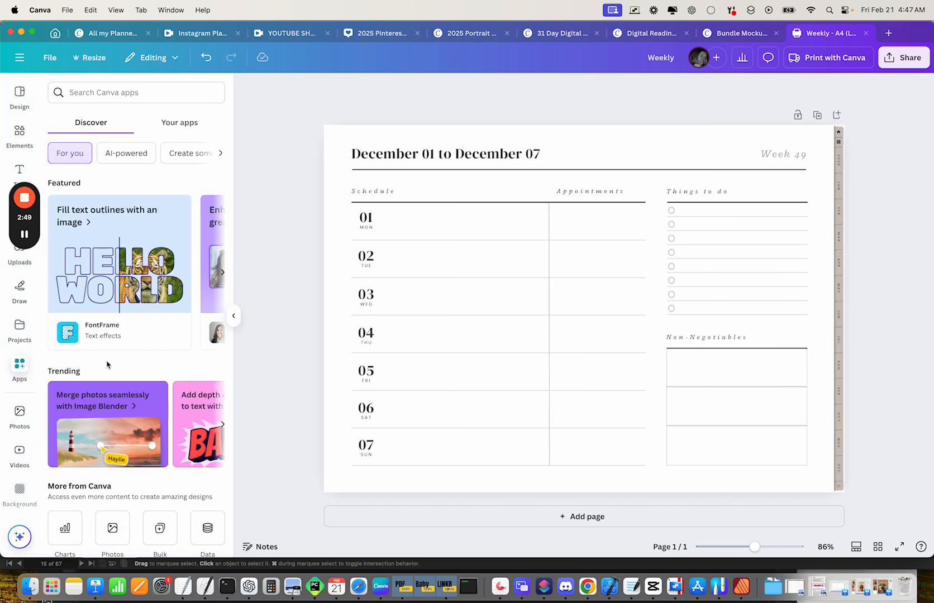
{"action": "scroll", "coordinate": [144, 347], "scroll_direction": "down", "scroll_amount": 10}
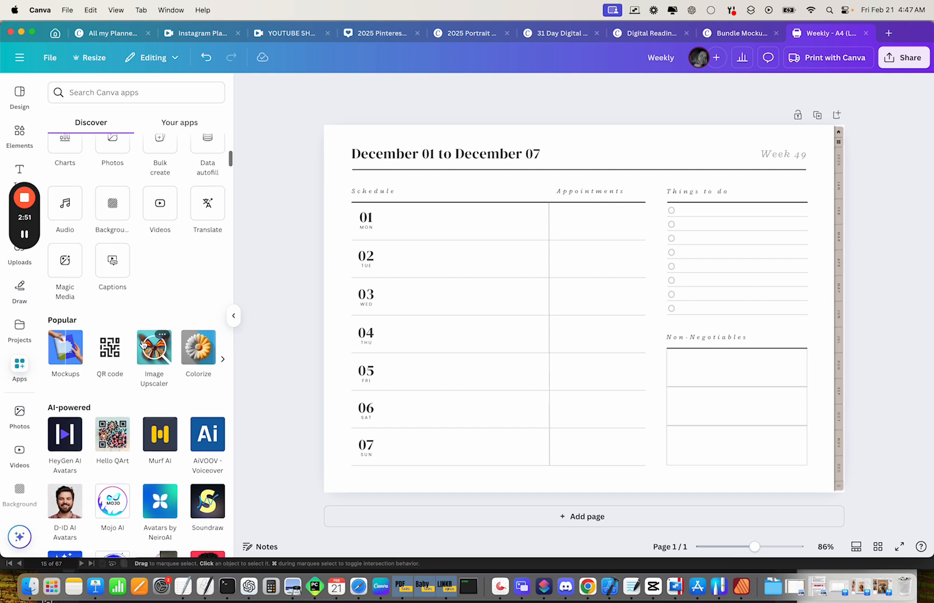
{"action": "scroll", "coordinate": [144, 345], "scroll_direction": "up", "scroll_amount": 2}
{"action": "left_click", "coordinate": [160, 237]}
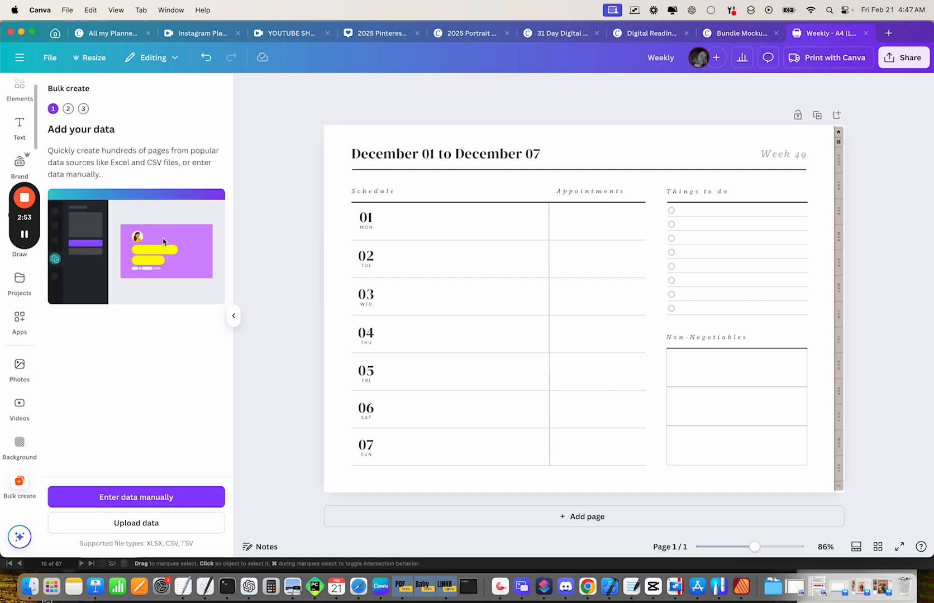
Step: Upload 2025_weekly_dates_Monday_start.csv from the Weekly Dates Data Merge folder in Downloads as the bulk create data
{"action": "left_click", "coordinate": [139, 525]}
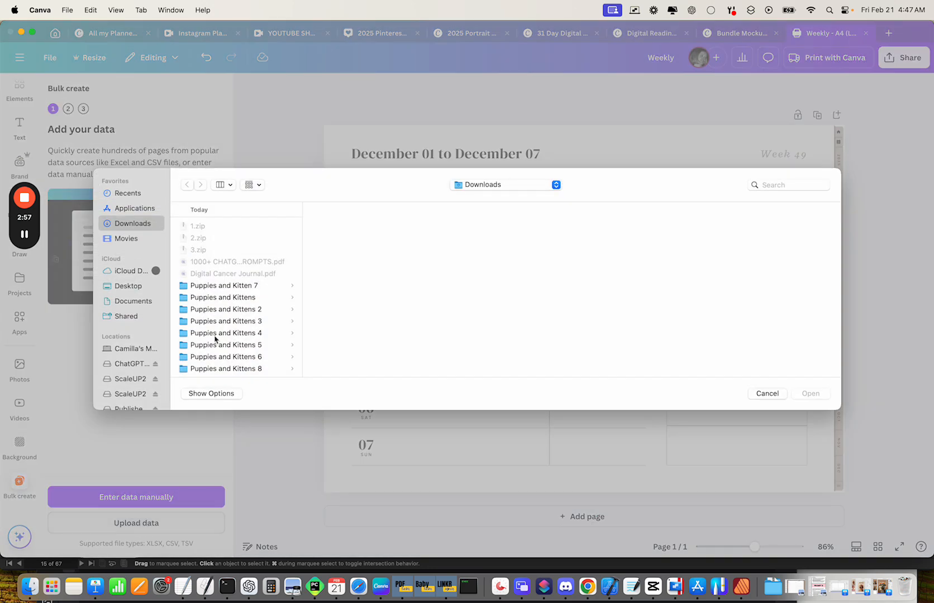
{"action": "scroll", "coordinate": [234, 310], "scroll_direction": "down", "scroll_amount": 5}
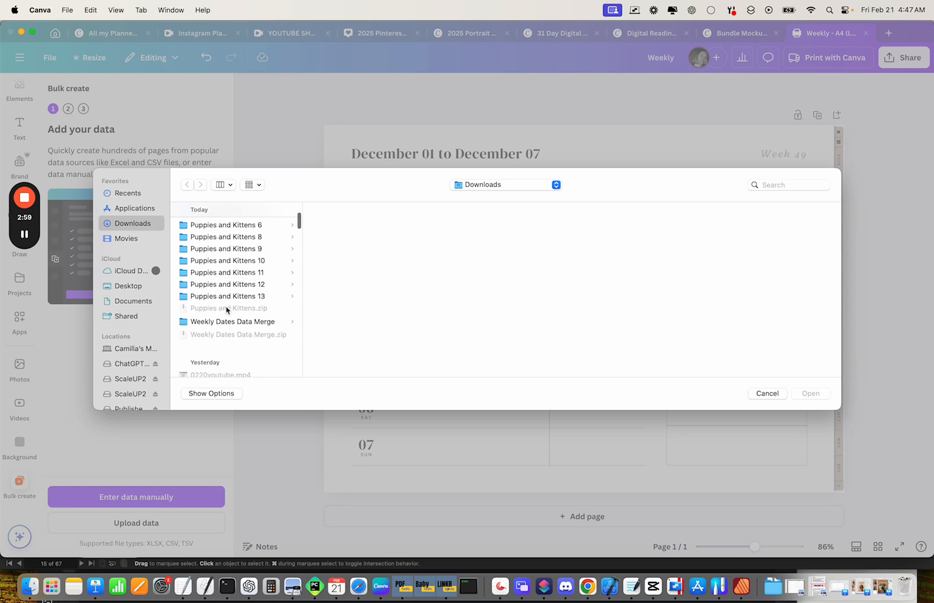
{"action": "left_click", "coordinate": [225, 322]}
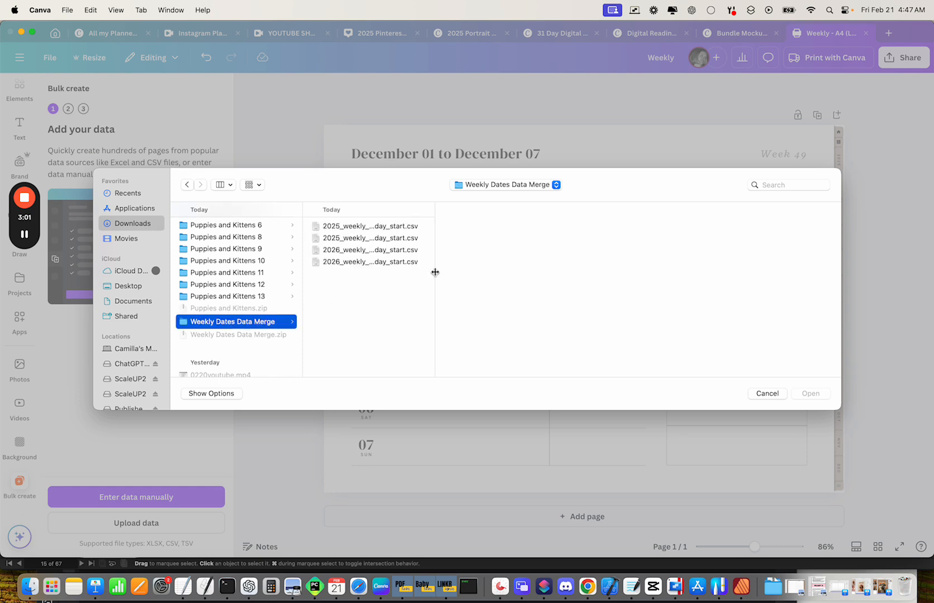
{"action": "left_click_drag", "start_coordinate": [434, 270], "coordinate": [548, 270]}
{"action": "left_click", "coordinate": [438, 226]}
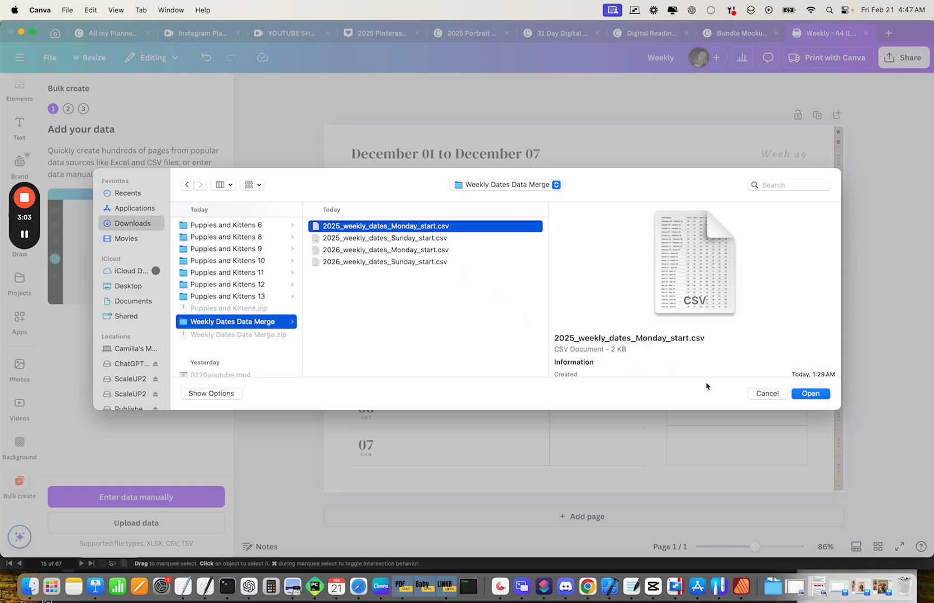
{"action": "left_click", "coordinate": [811, 393]}
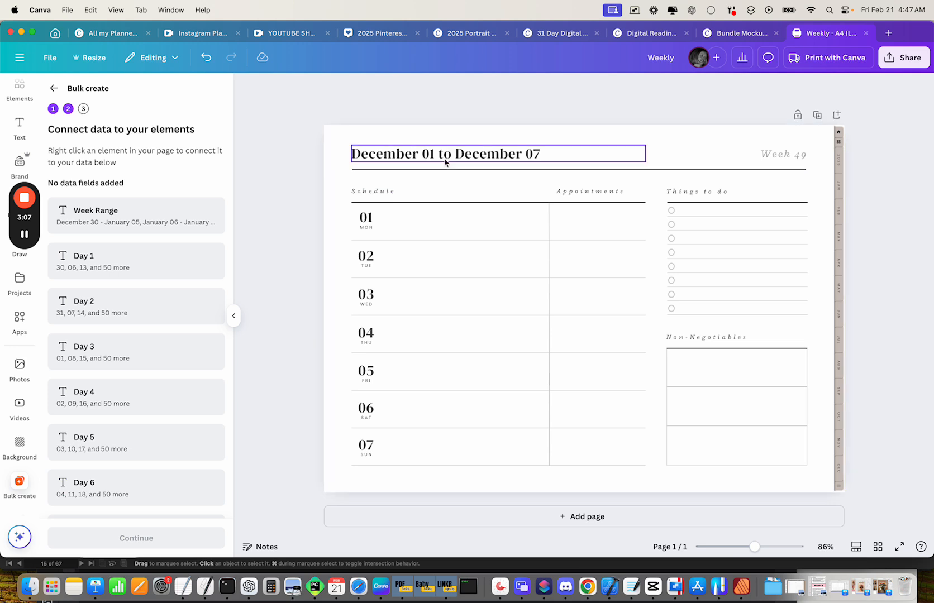
Step: Connect the page's "December 01 to December 07" heading to the Week Range data field
{"action": "left_click", "coordinate": [485, 157]}
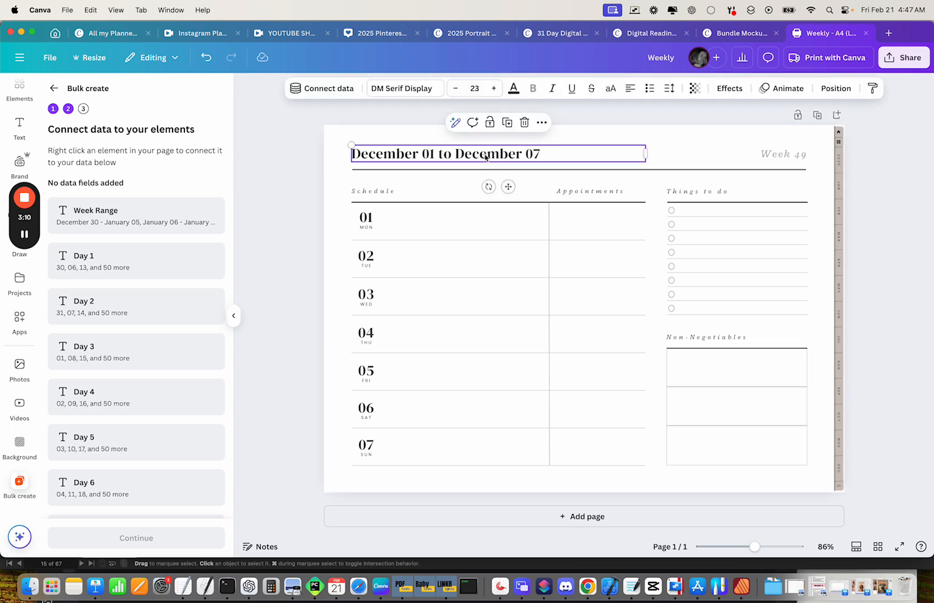
{"action": "left_click", "coordinate": [539, 123]}
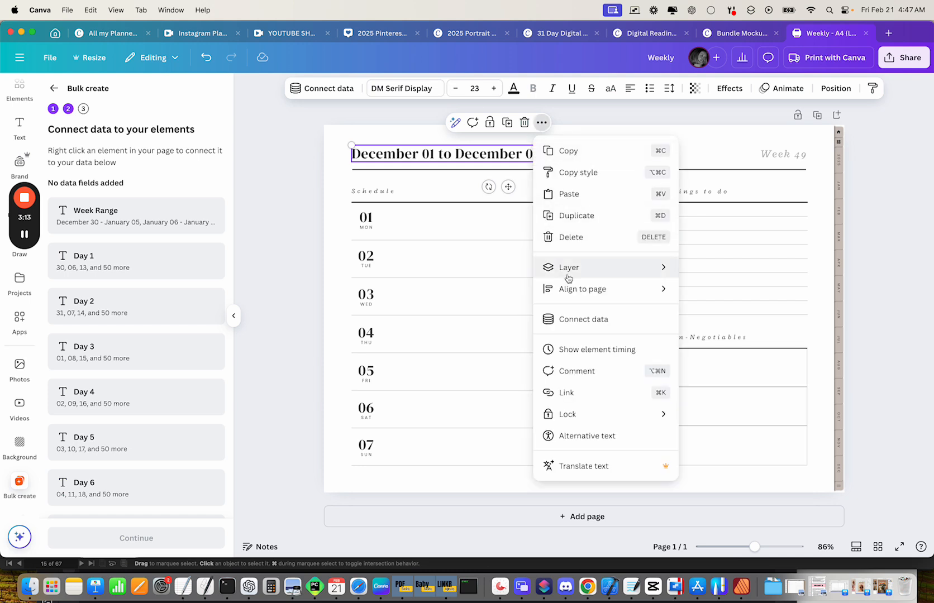
{"action": "left_click", "coordinate": [591, 320]}
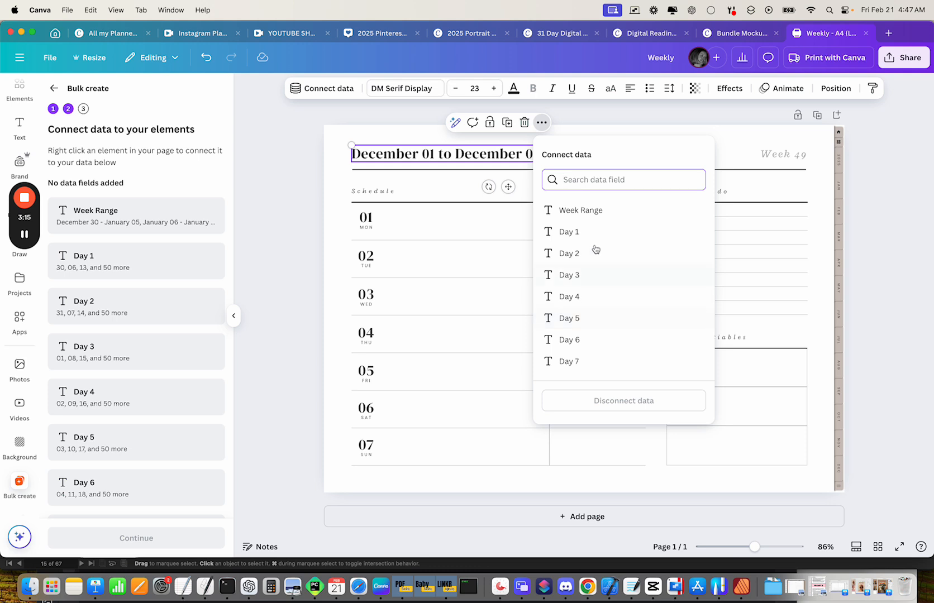
{"action": "left_click", "coordinate": [574, 212]}
Step: Connect the Monday date number to the Day 1 data field and the Tuesday number to Day 2
{"action": "left_click", "coordinate": [366, 217]}
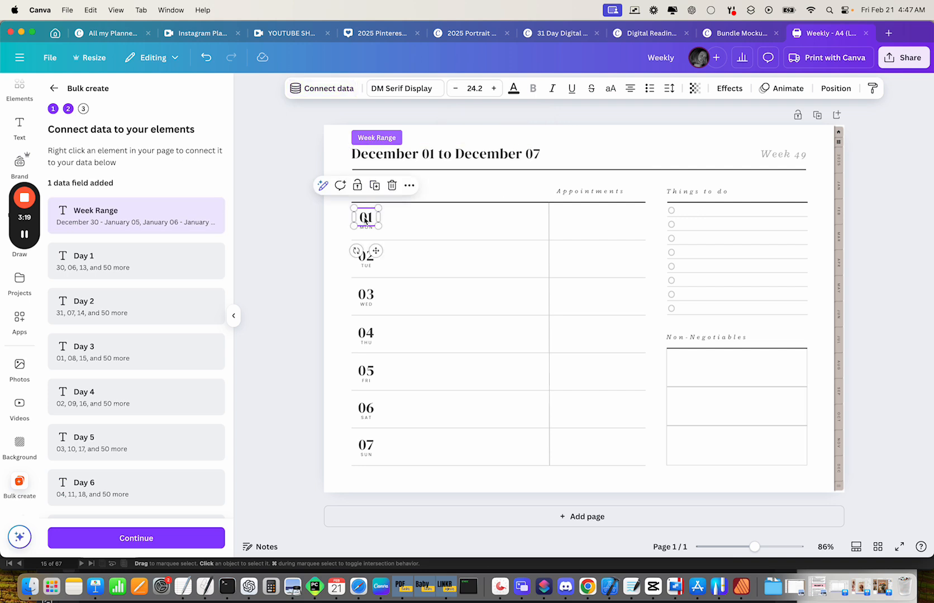
{"action": "left_click", "coordinate": [408, 185]}
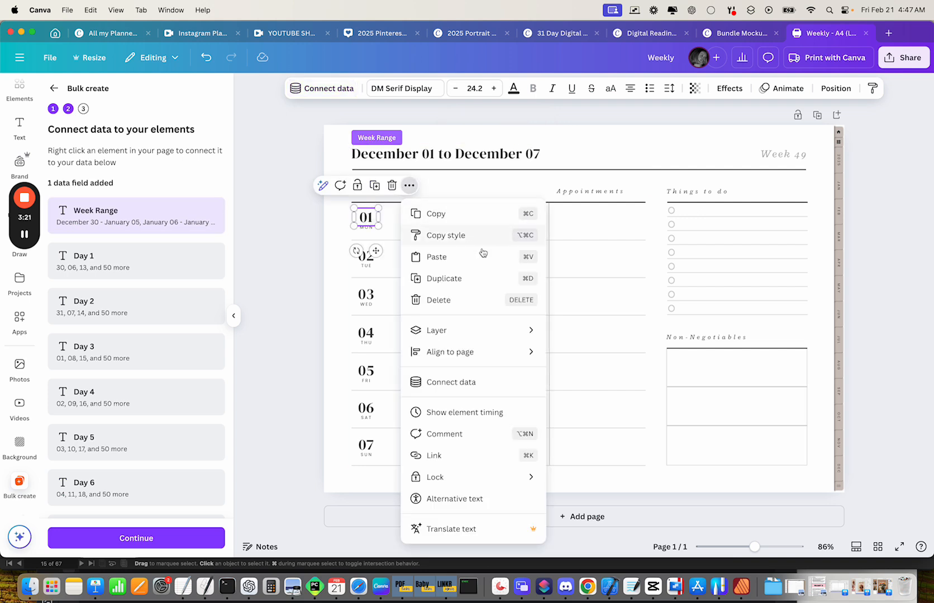
{"action": "left_click", "coordinate": [487, 378]}
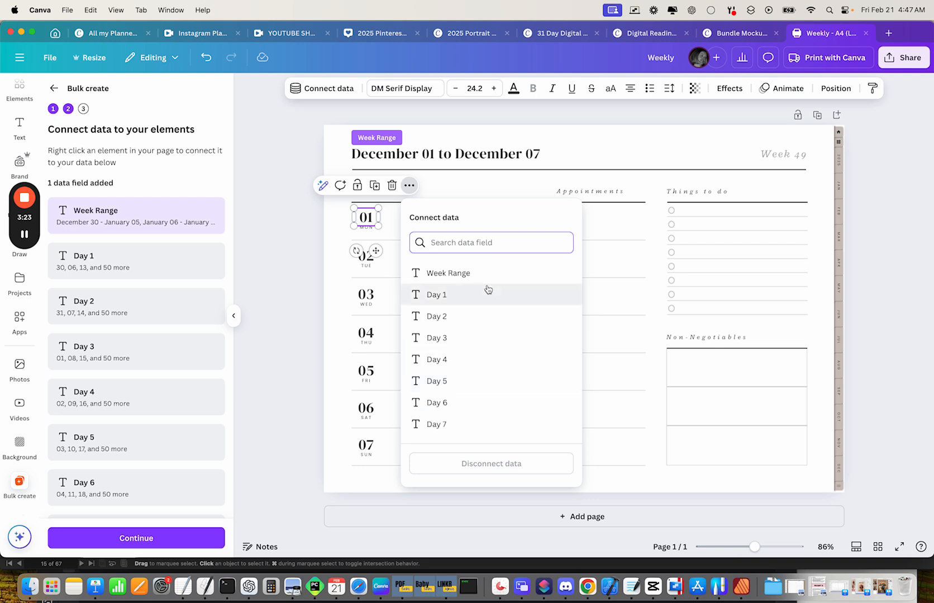
{"action": "left_click", "coordinate": [462, 296]}
{"action": "left_click", "coordinate": [366, 257]}
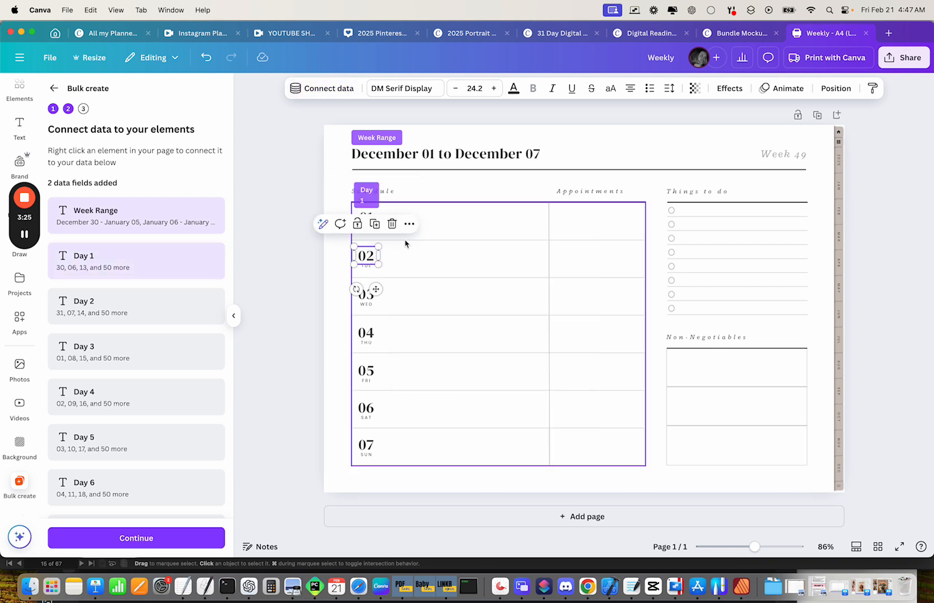
{"action": "left_click", "coordinate": [409, 223]}
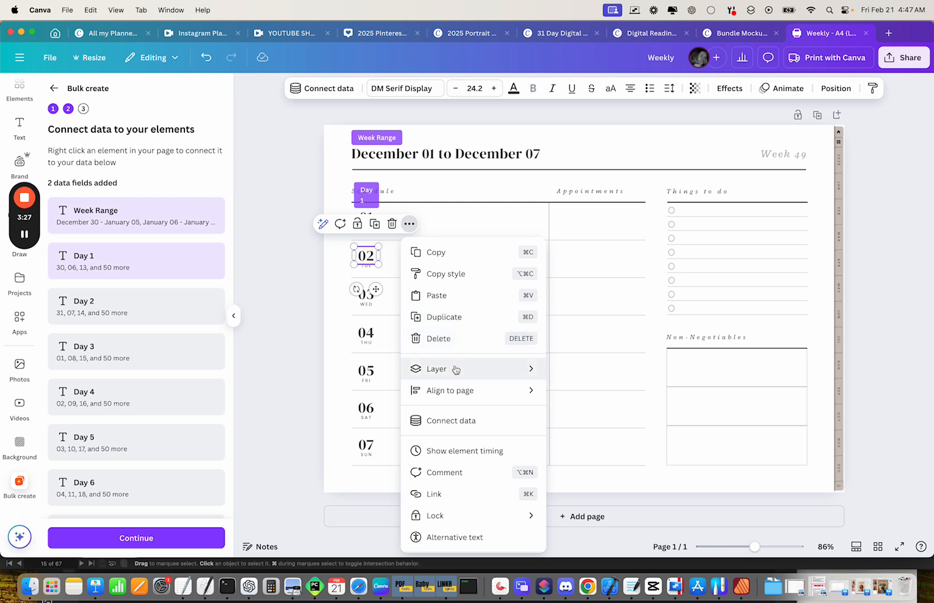
{"action": "left_click", "coordinate": [460, 420]}
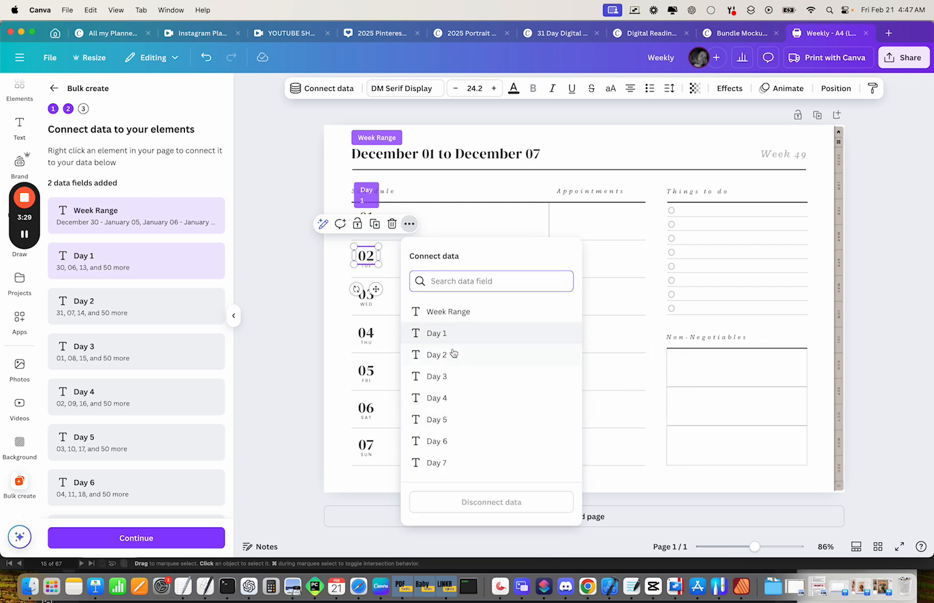
{"action": "left_click", "coordinate": [453, 354]}
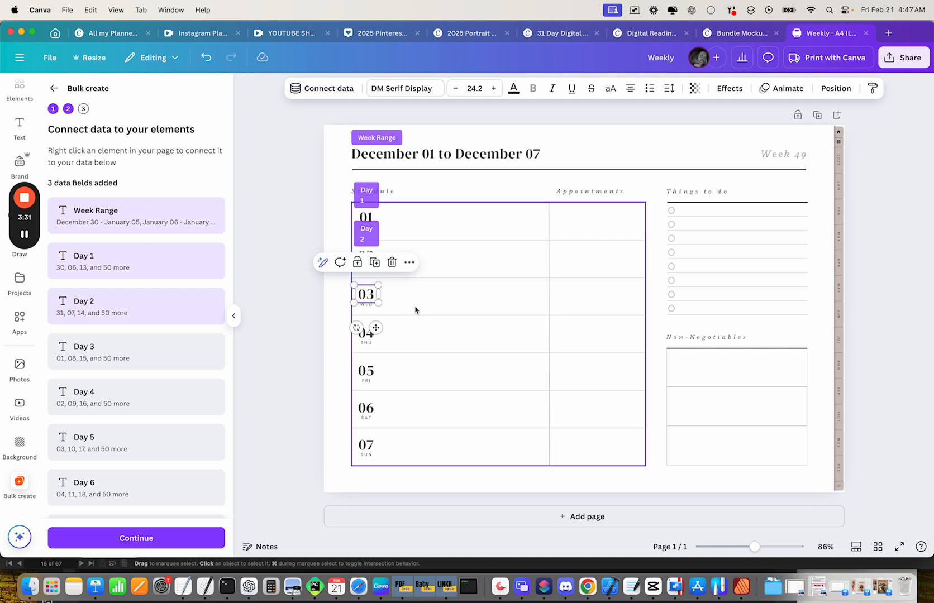
Step: Connect the Wednesday date number to the Day 3 data field and the Thursday number to Day 4
{"action": "left_click", "coordinate": [410, 262]}
{"action": "left_click", "coordinate": [461, 457]}
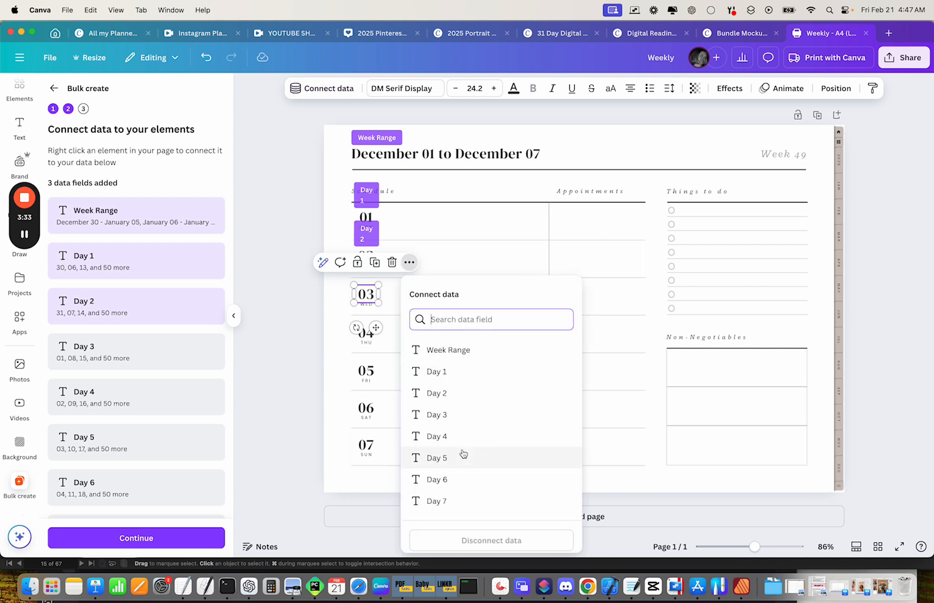
{"action": "left_click", "coordinate": [459, 415]}
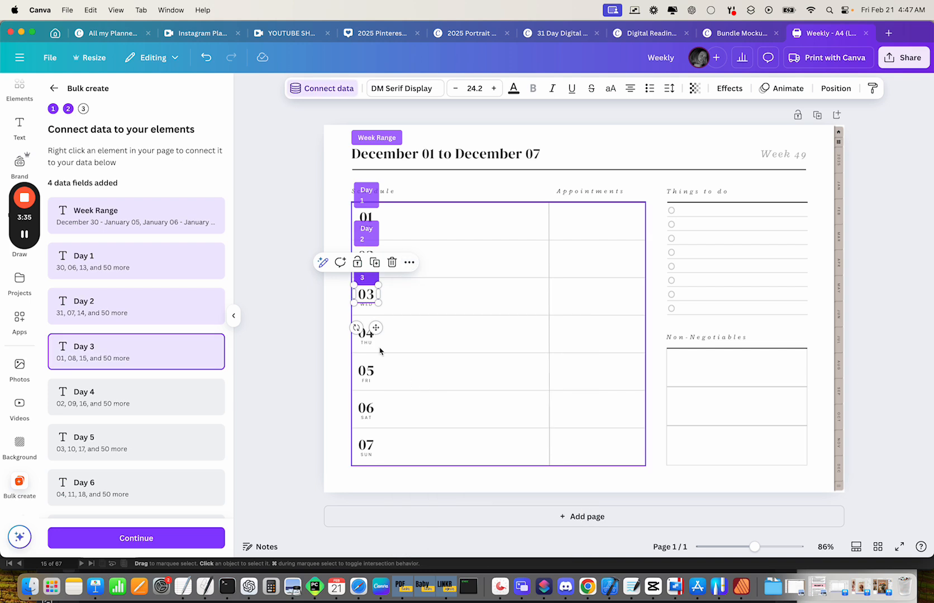
{"action": "left_click", "coordinate": [370, 335]}
{"action": "left_click", "coordinate": [409, 302]}
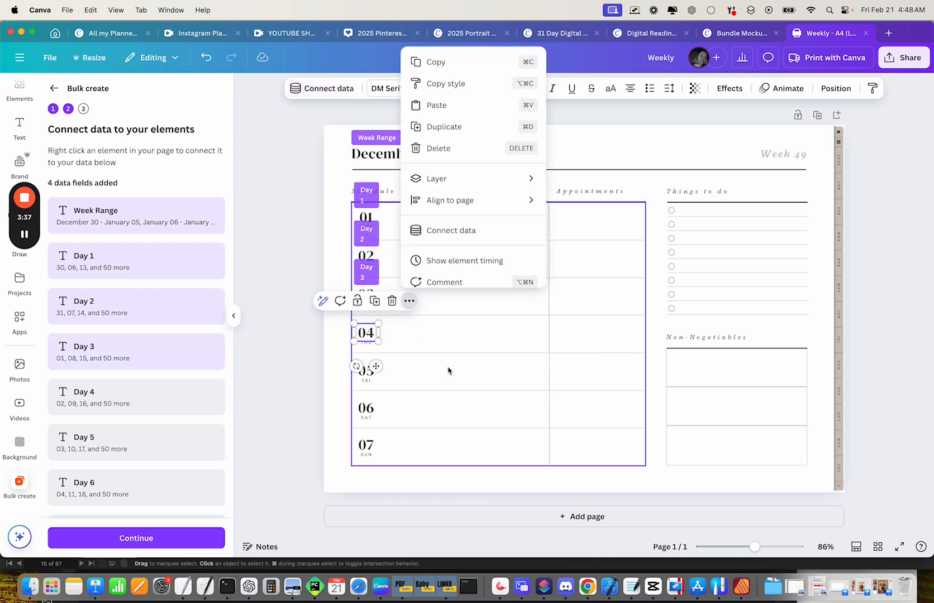
{"action": "left_click", "coordinate": [447, 230]}
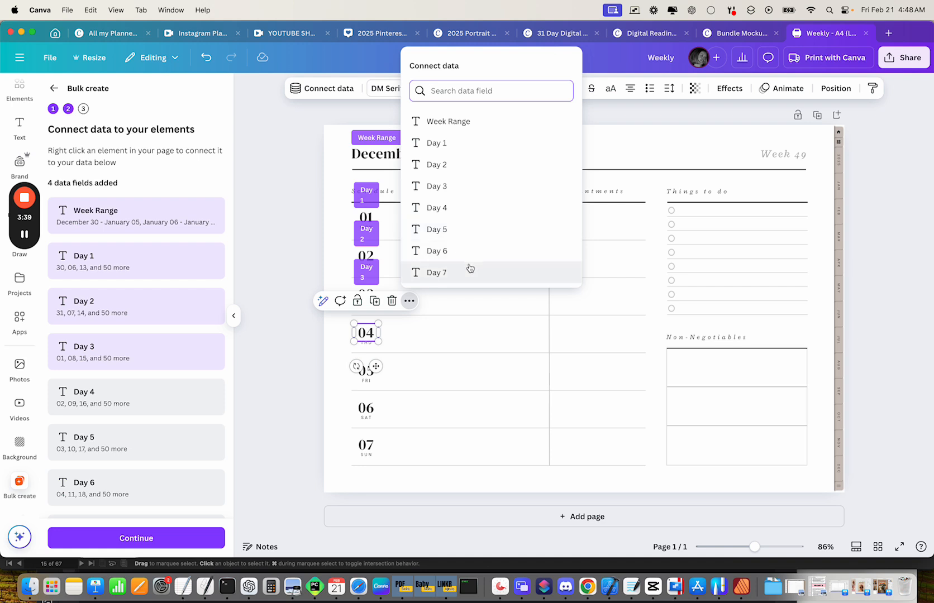
{"action": "left_click", "coordinate": [461, 313]}
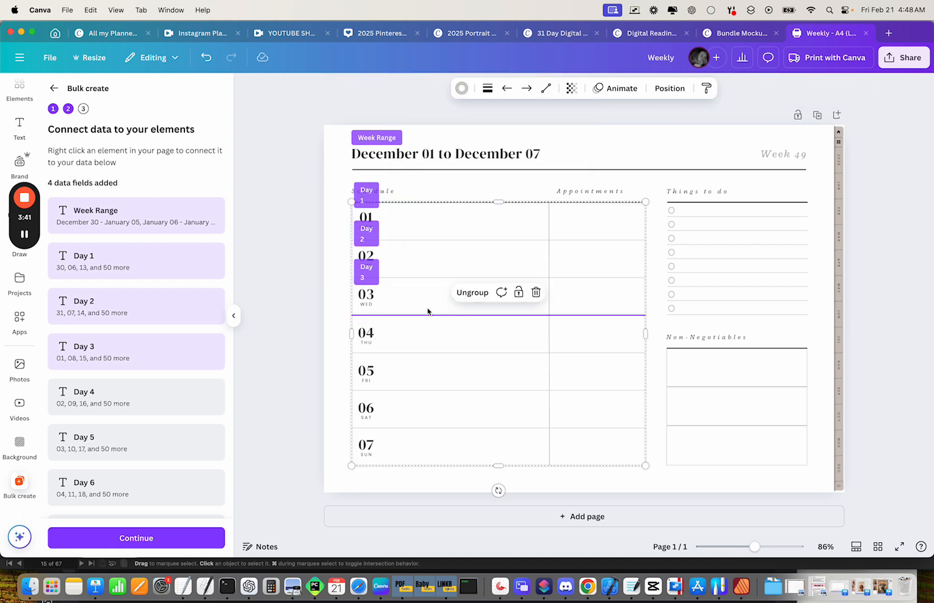
{"action": "left_click", "coordinate": [366, 333]}
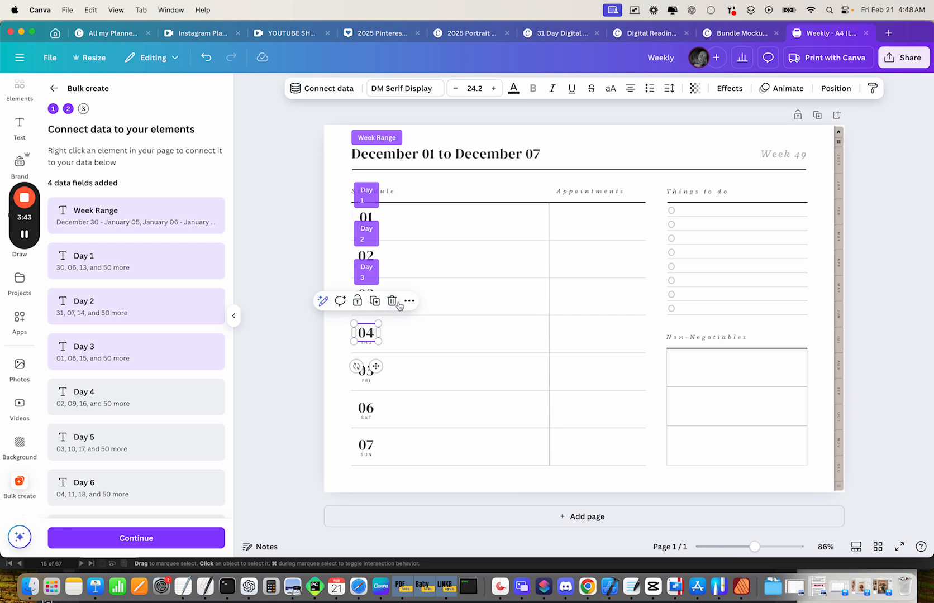
{"action": "left_click", "coordinate": [409, 300]}
{"action": "left_click", "coordinate": [439, 208]}
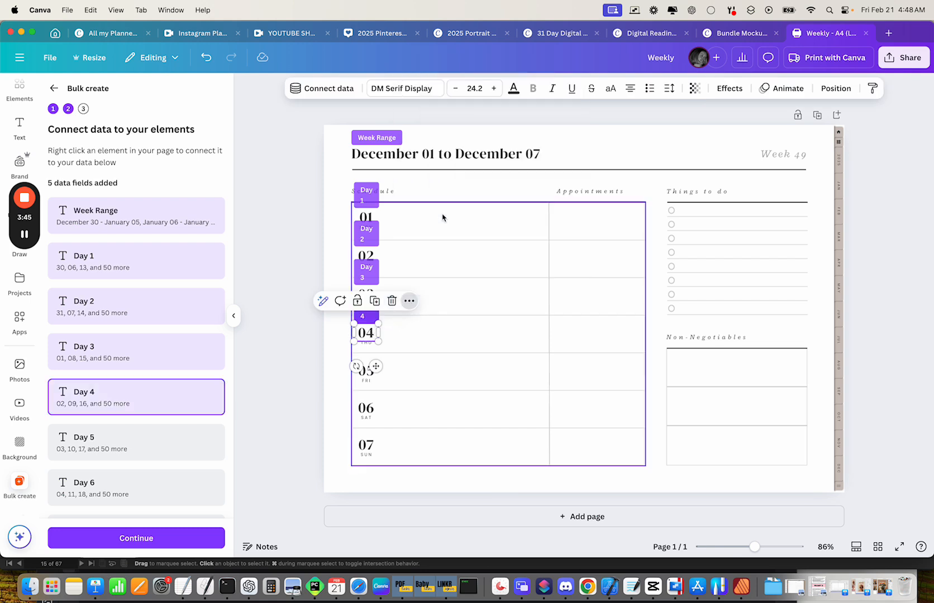
Step: Connect the Friday date number to the Day 5 data field and the Saturday number to Day 6
{"action": "left_click", "coordinate": [369, 378]}
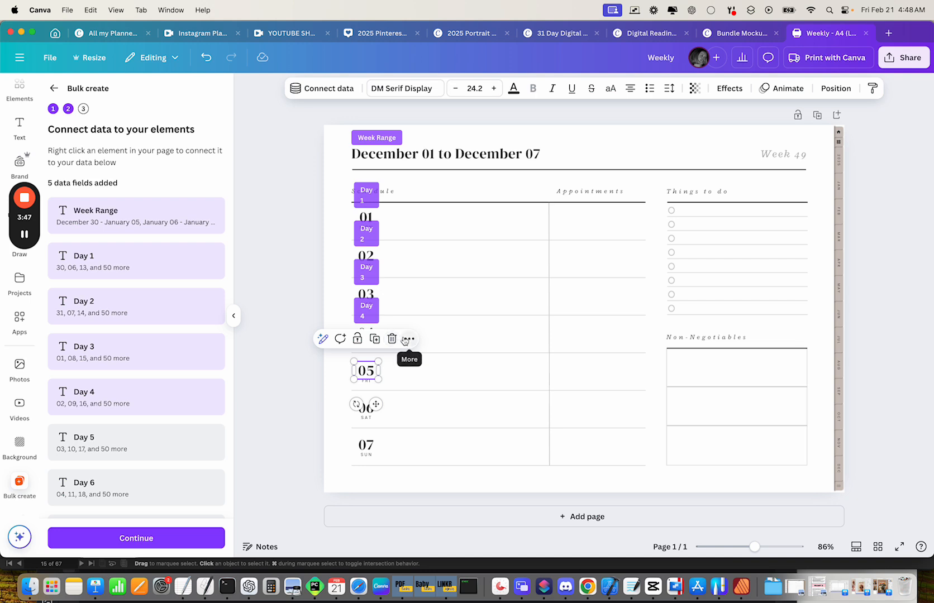
{"action": "left_click", "coordinate": [409, 339]}
{"action": "left_click", "coordinate": [446, 237]}
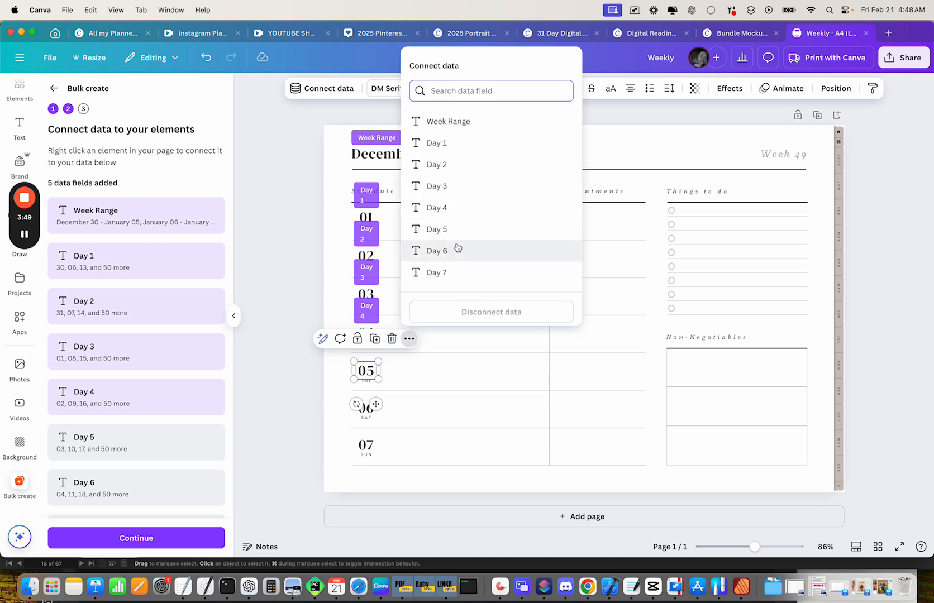
{"action": "left_click", "coordinate": [451, 245]}
{"action": "left_click", "coordinate": [371, 414]}
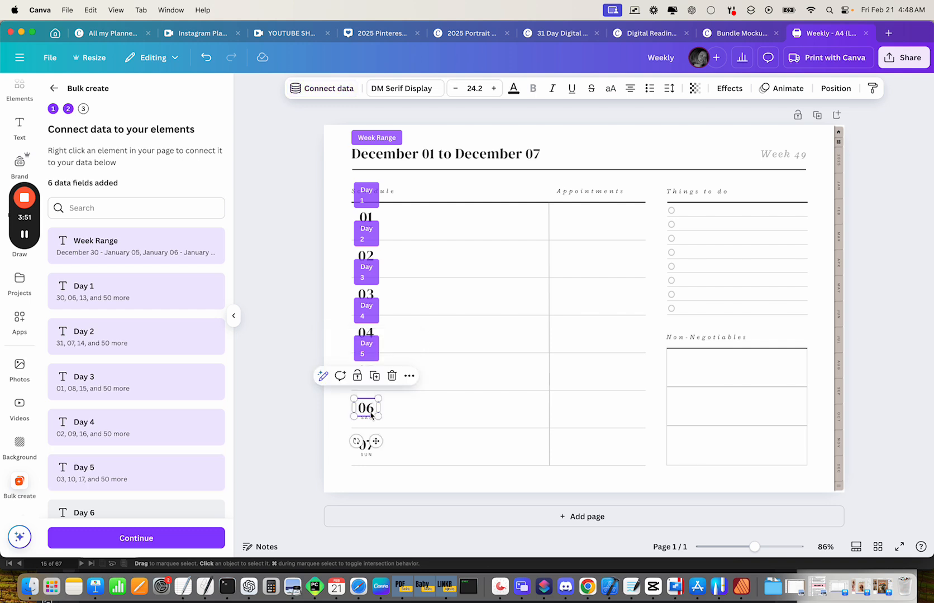
{"action": "left_click", "coordinate": [409, 375]}
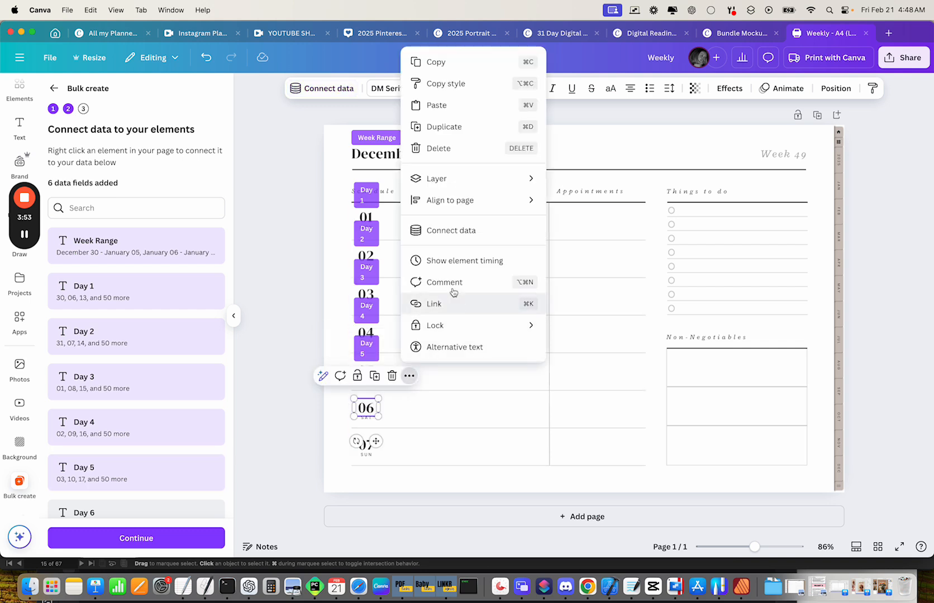
{"action": "left_click", "coordinate": [457, 239]}
{"action": "left_click", "coordinate": [458, 278]}
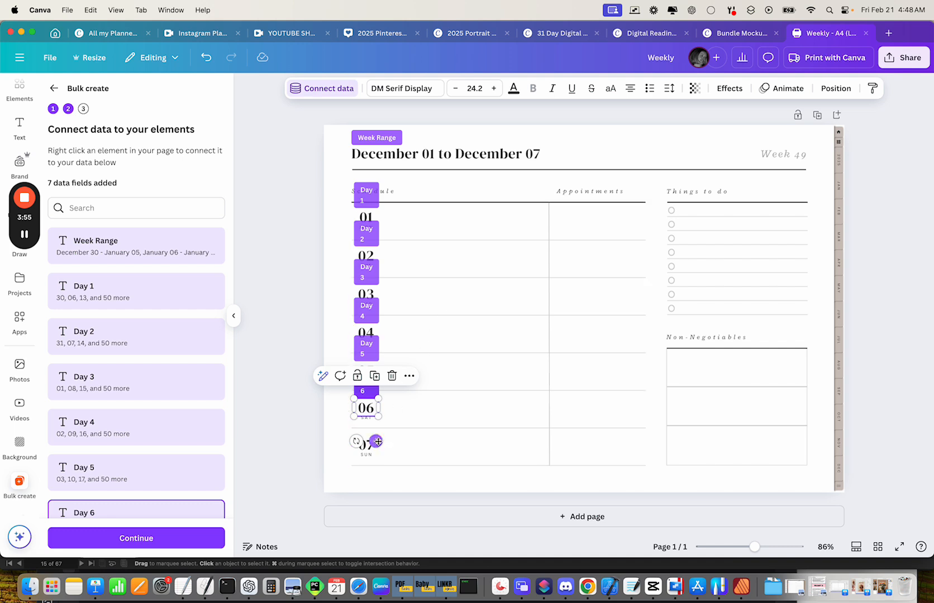
Step: Connect the Sunday date number to the Day 7 data field
{"action": "left_click", "coordinate": [371, 449]}
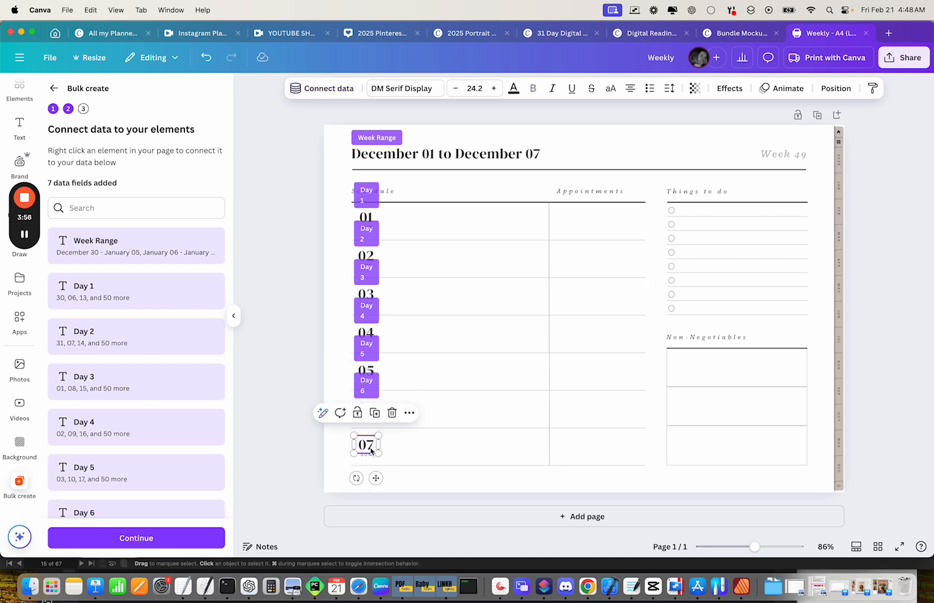
{"action": "left_click", "coordinate": [409, 413]}
{"action": "left_click", "coordinate": [464, 240]}
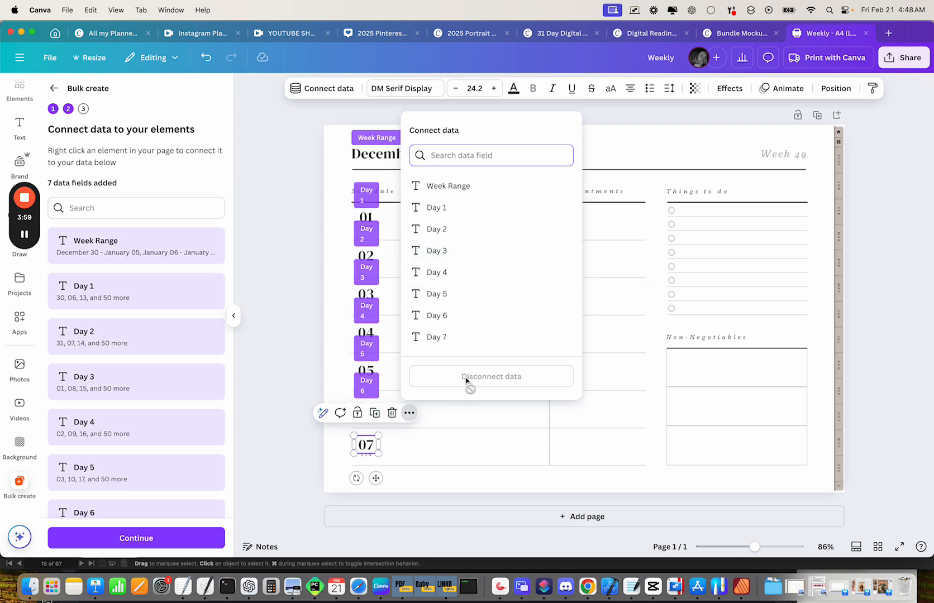
{"action": "left_click", "coordinate": [444, 340]}
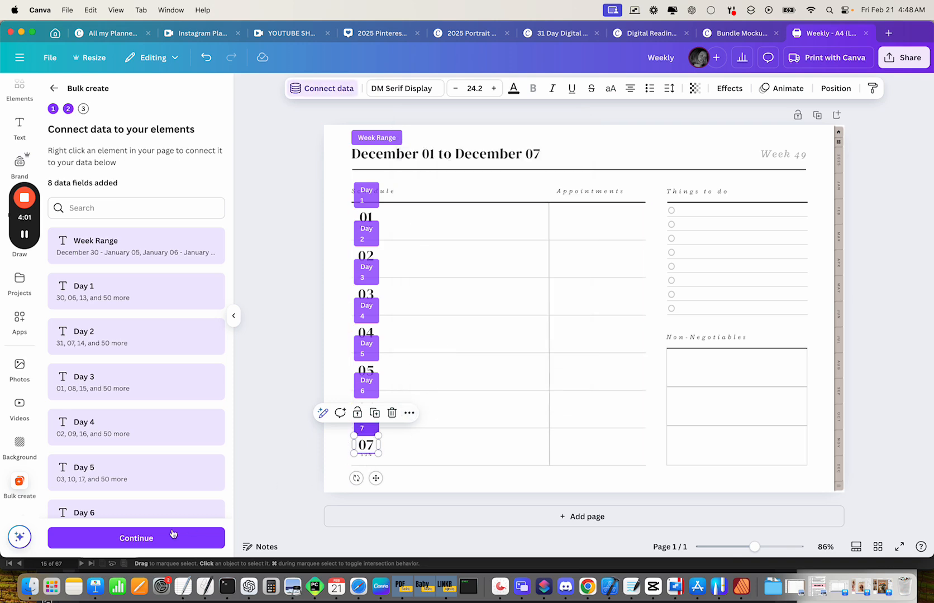
Step: Review the weekly data rows and generate all 53 designs with every row selected
{"action": "left_click", "coordinate": [137, 538]}
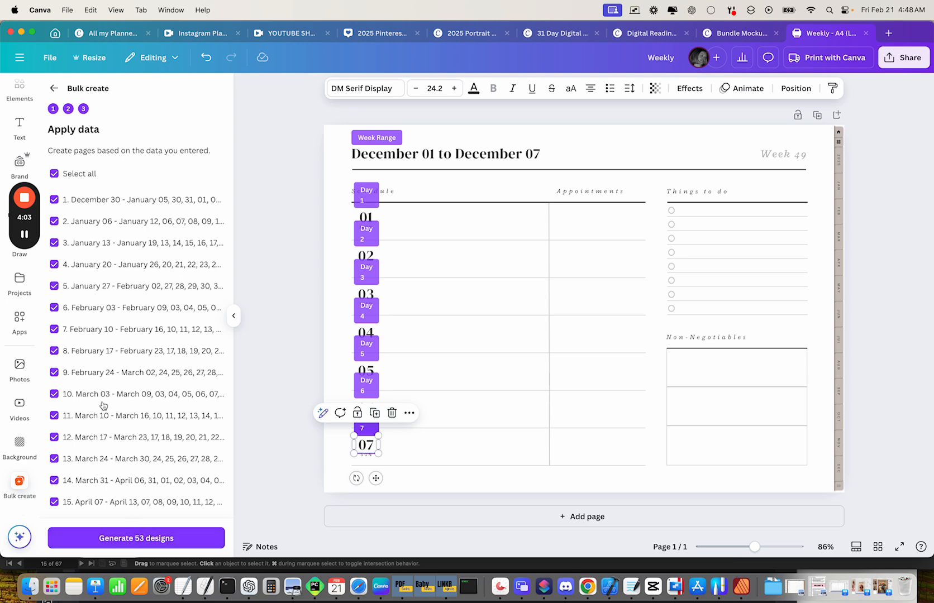
{"action": "scroll", "coordinate": [158, 352], "scroll_direction": "down", "scroll_amount": 15}
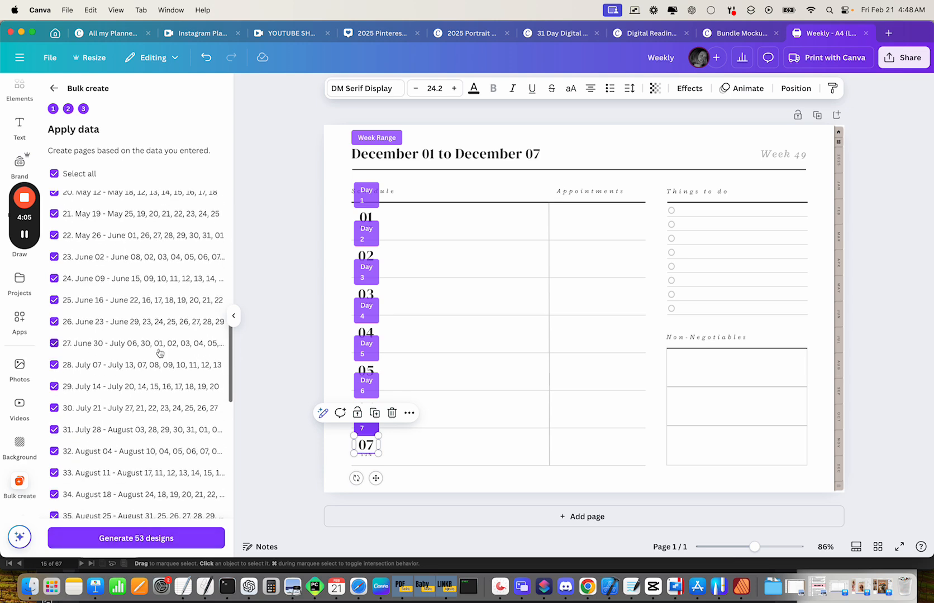
{"action": "left_click", "coordinate": [135, 538]}
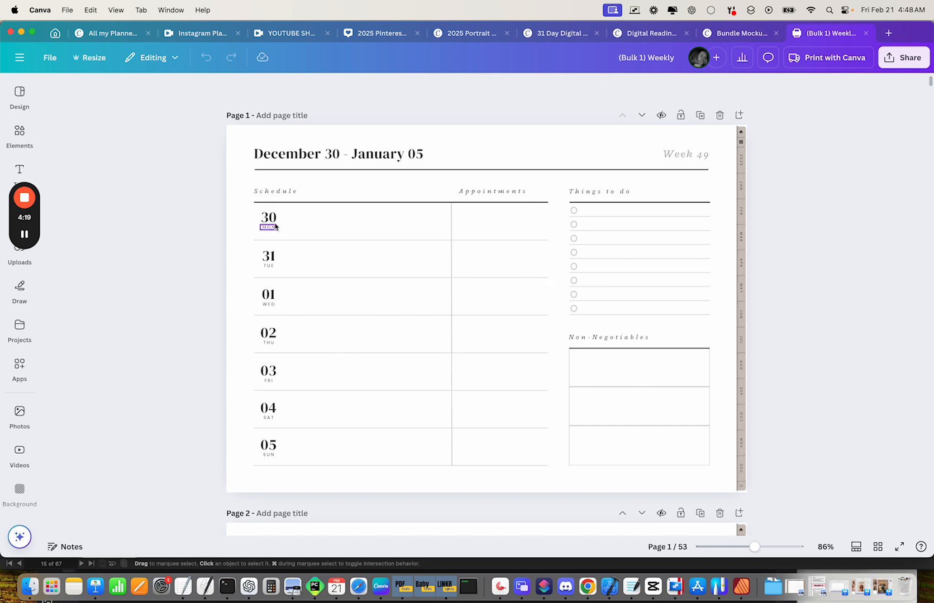
Step: Check the week ranges and day numbers on the generated weekly pages from page 1 to page 10
{"action": "scroll", "coordinate": [351, 362], "scroll_direction": "down", "scroll_amount": 1}
{"action": "scroll", "coordinate": [350, 362], "scroll_direction": "down", "scroll_amount": 20}
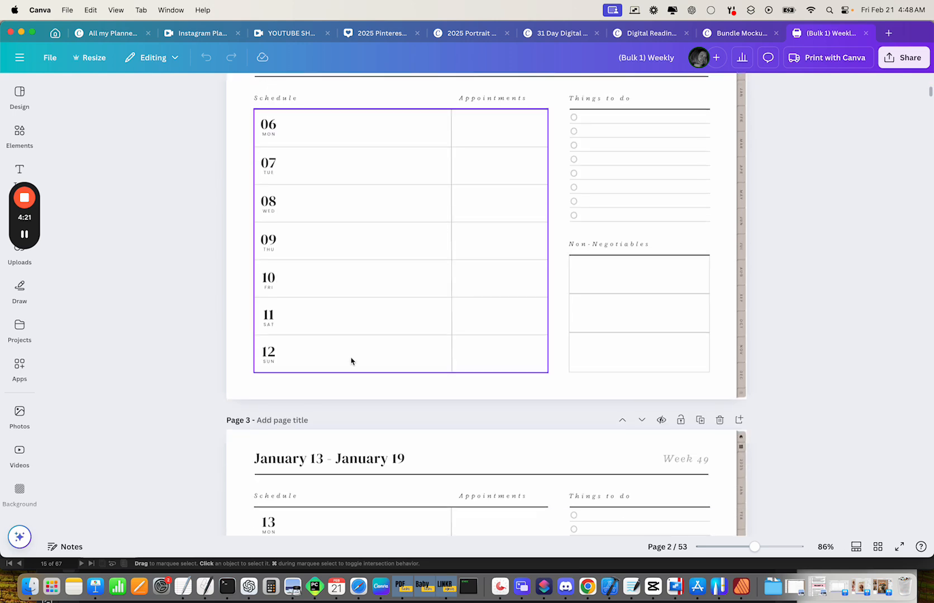
{"action": "scroll", "coordinate": [351, 362], "scroll_direction": "down", "scroll_amount": 20}
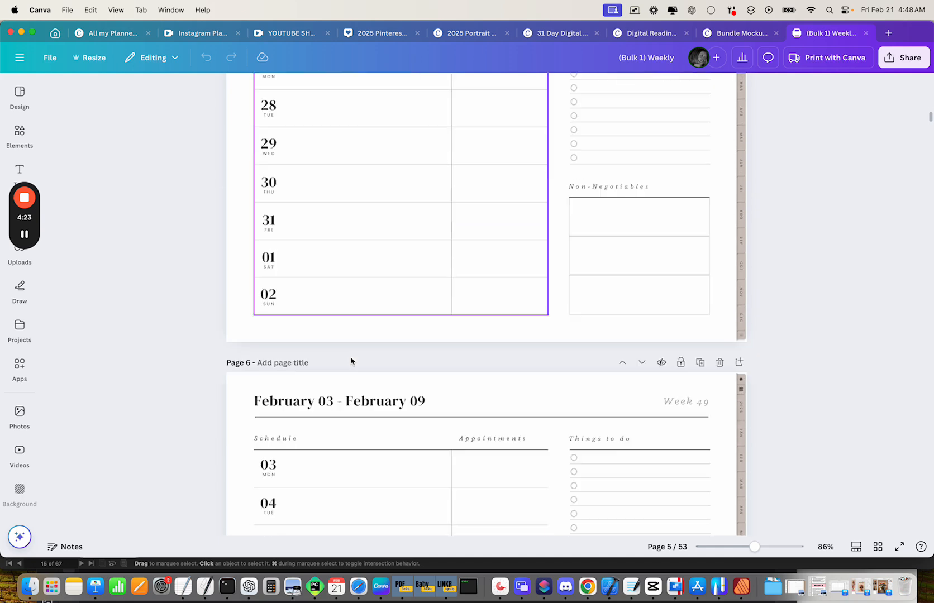
{"action": "scroll", "coordinate": [351, 362], "scroll_direction": "down", "scroll_amount": 12}
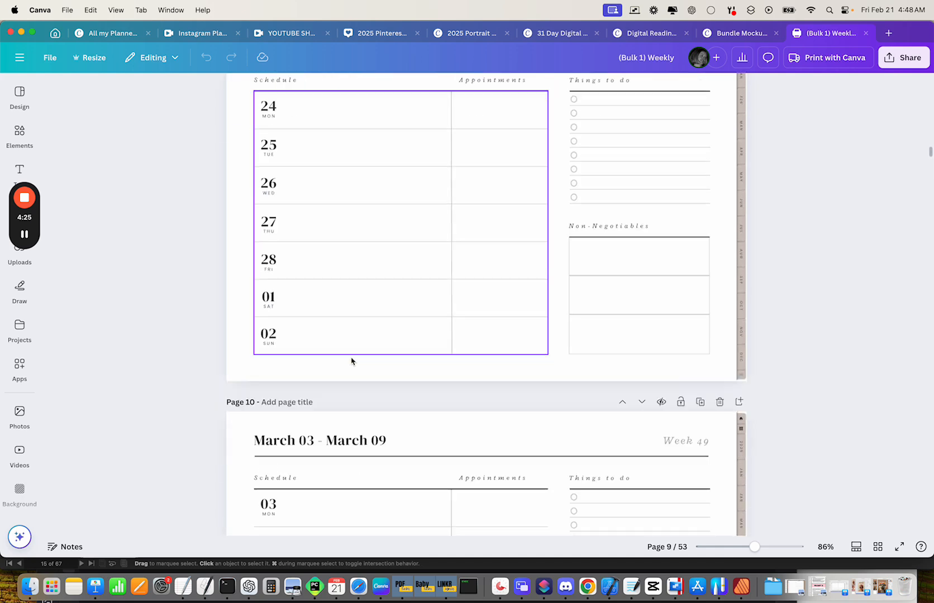